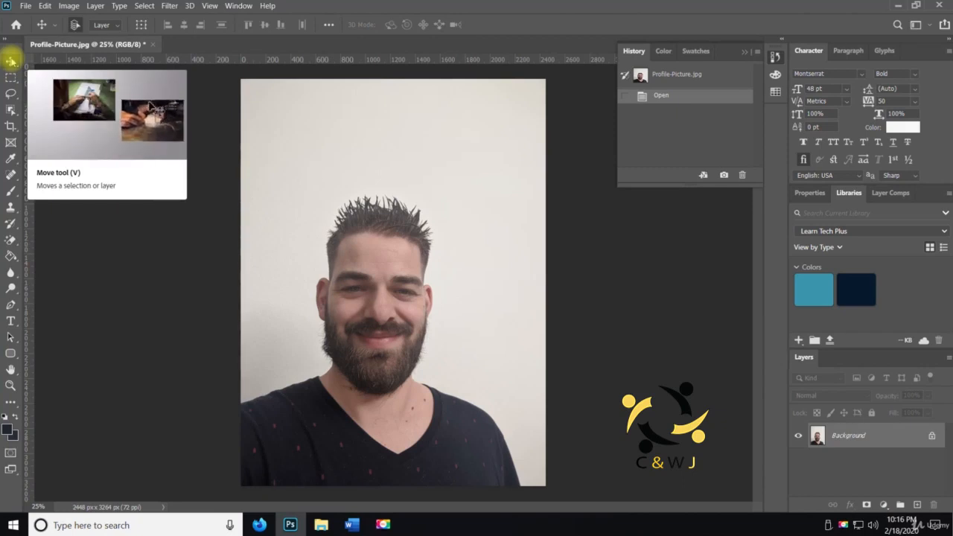
- Examine the tool variants in the Move and Marquee groups and return to the Move tool
right_click(11, 64)
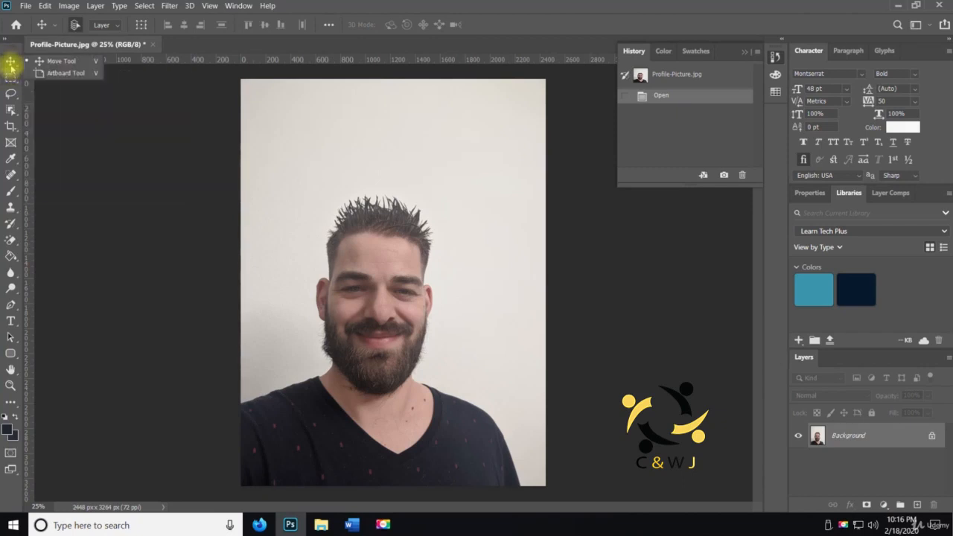
click(10, 66)
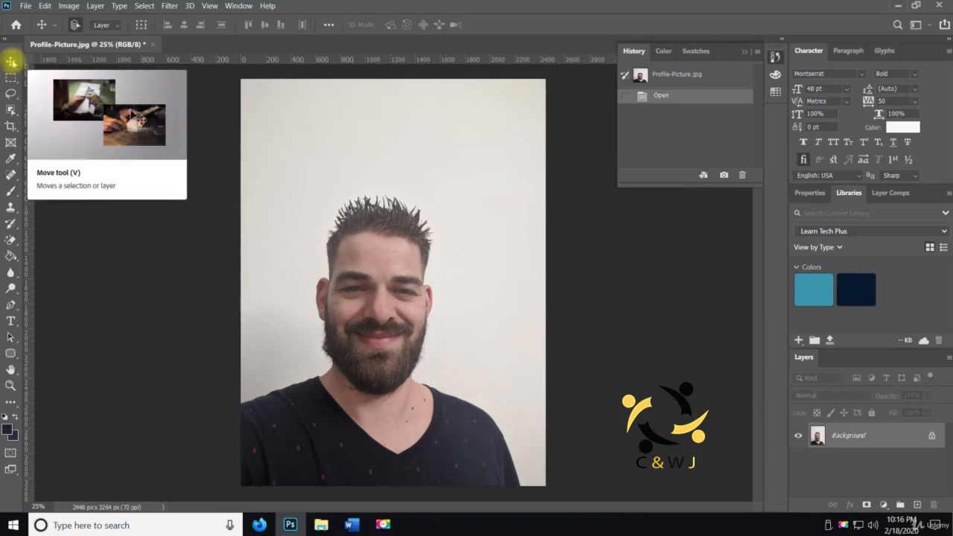
right_click(11, 62)
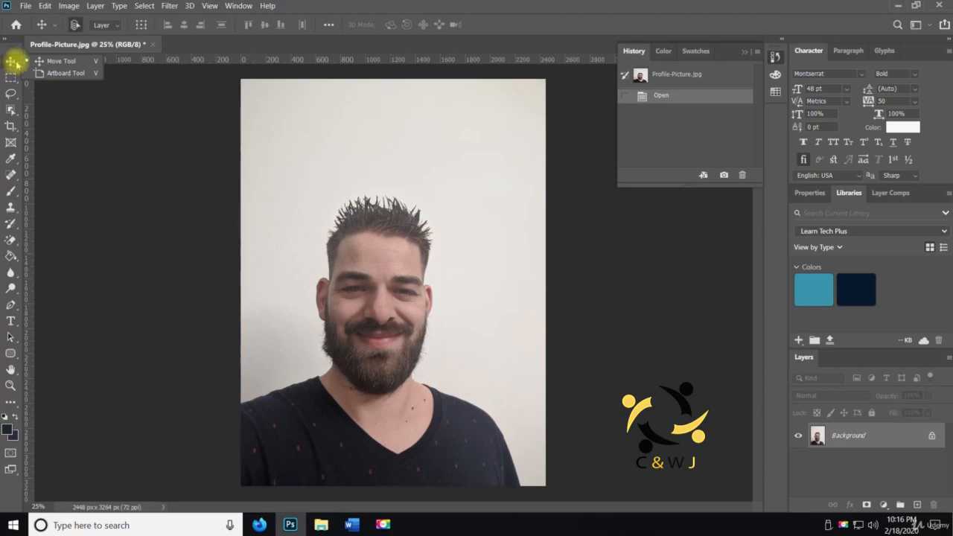
click(17, 83)
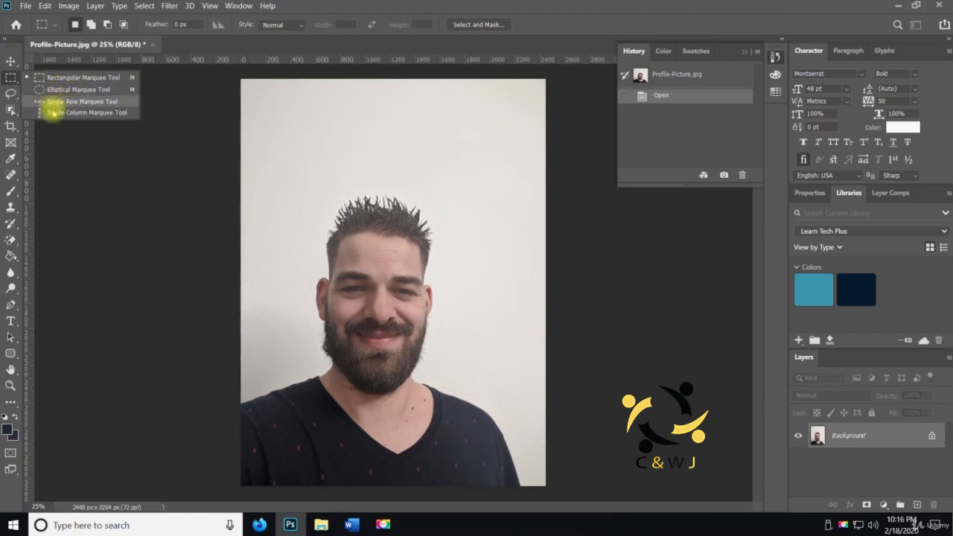
click(13, 82)
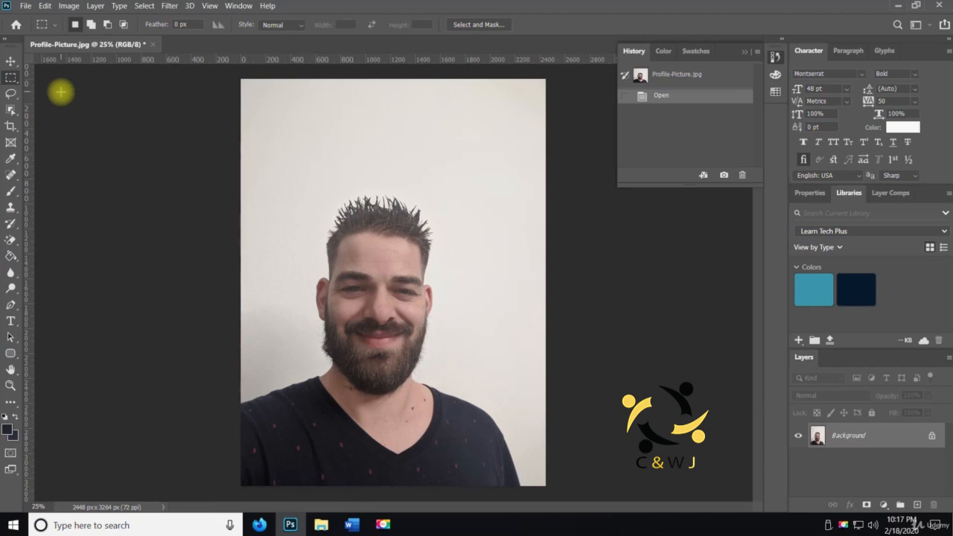
click(9, 62)
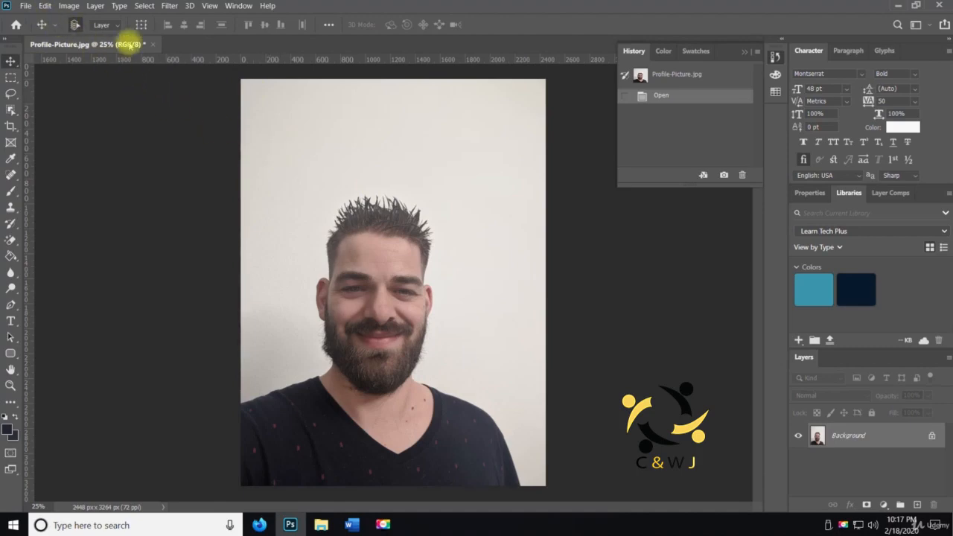
- Save the picture to the Desktop on the computer as Profile-Picture in Photoshop (PSD) format
click(27, 6)
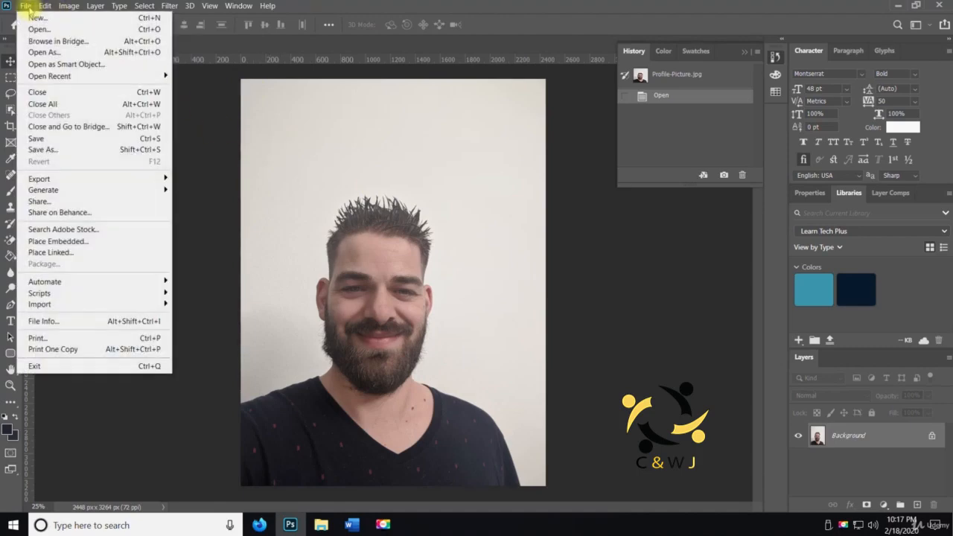
click(102, 150)
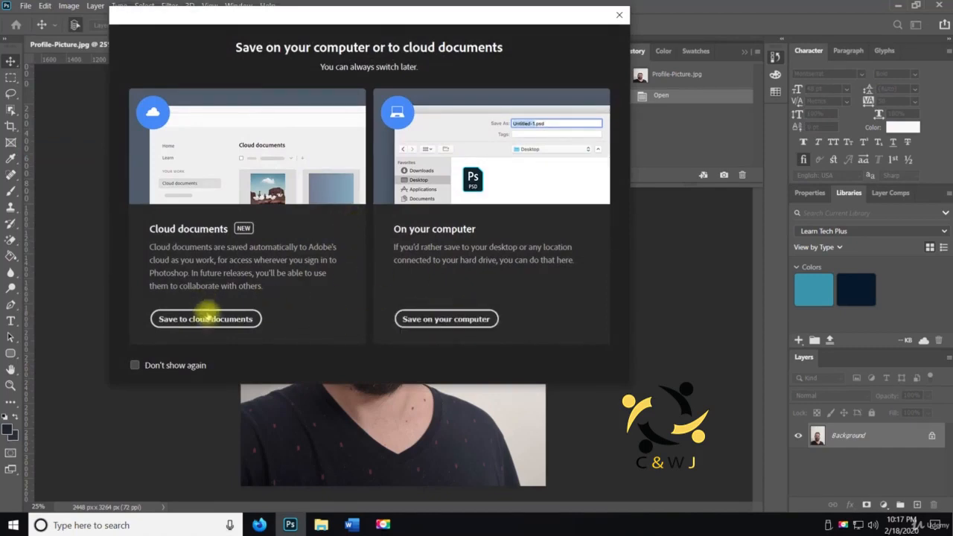
click(456, 329)
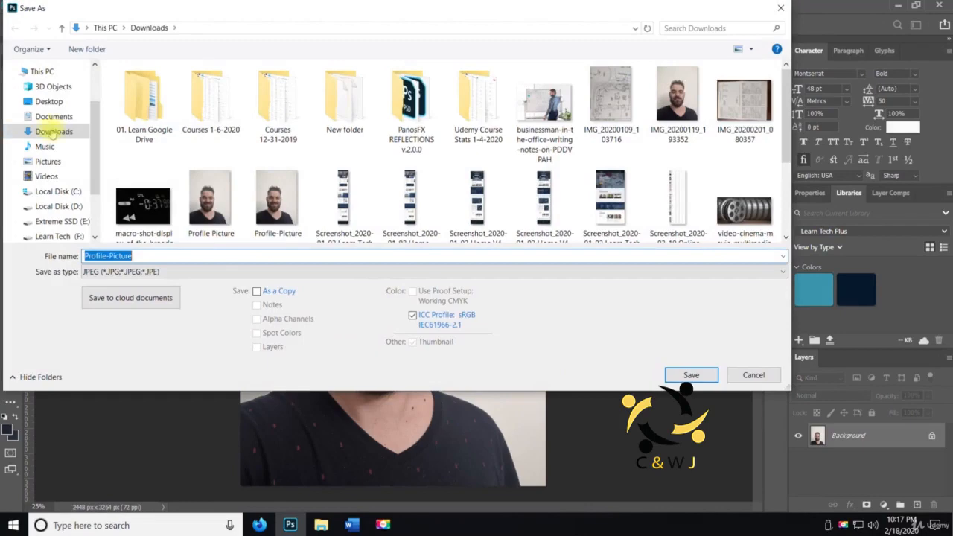
click(51, 102)
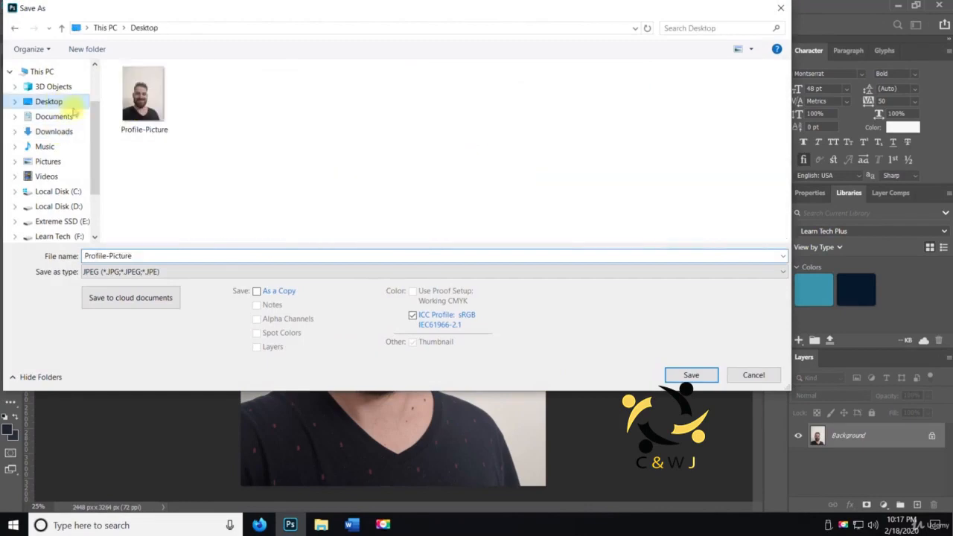
click(172, 272)
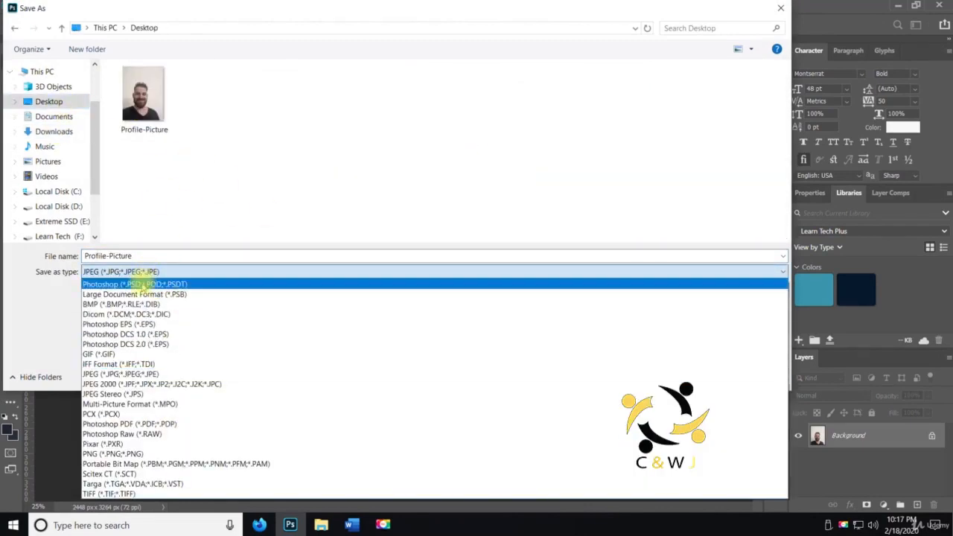
click(143, 281)
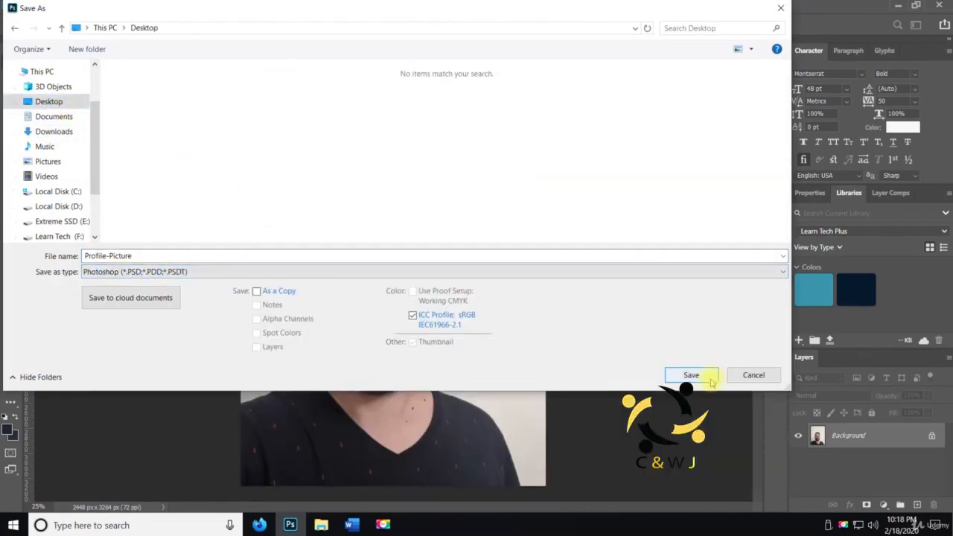
click(705, 377)
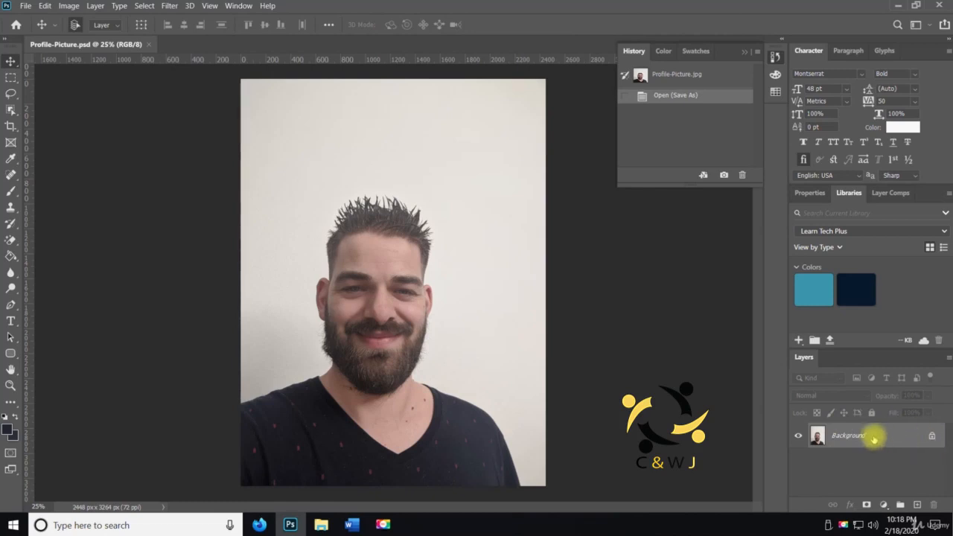
- Unlock the Background layer to make it an editable layer, leaving its layer style settings unchanged
click(932, 438)
double_click(931, 439)
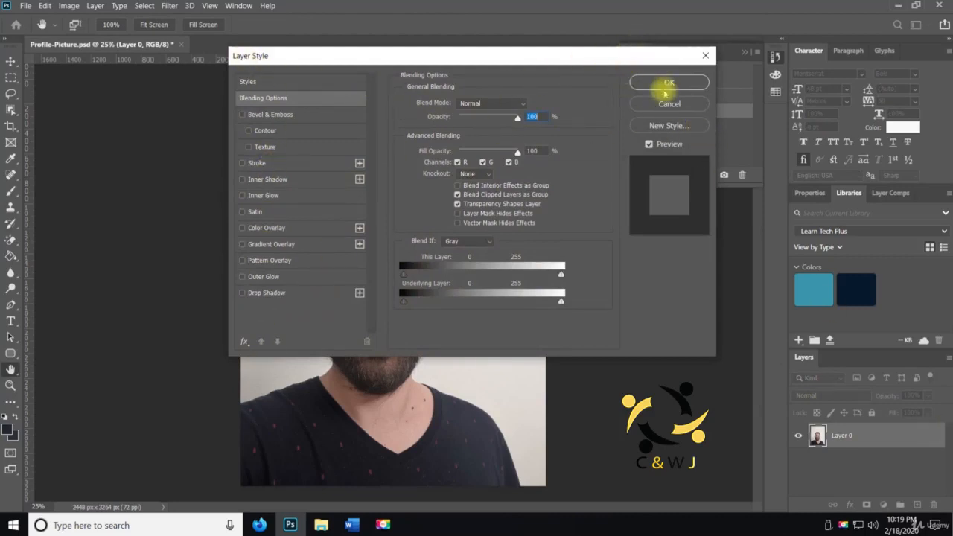
click(667, 102)
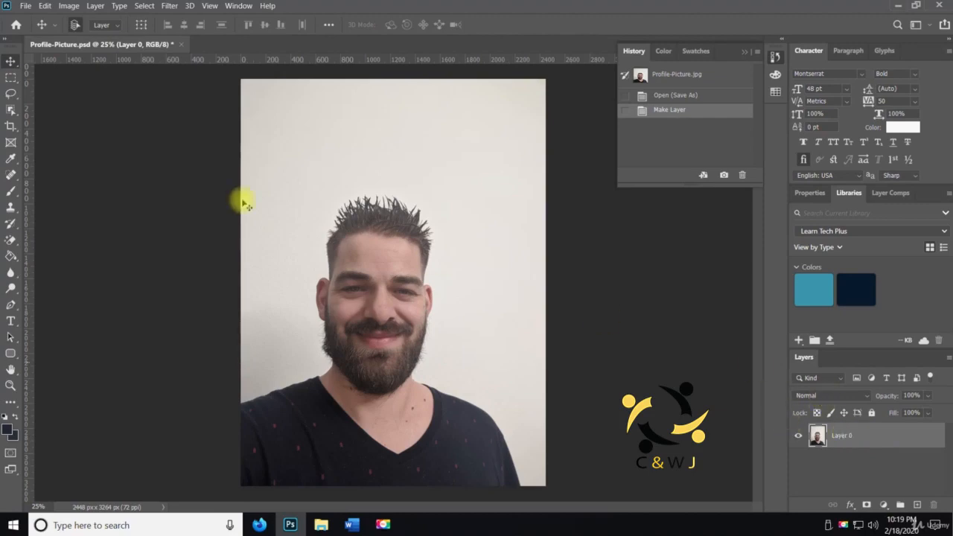
- Create a blank 1920 x 1080 px Web Large document with artboards disabled, and close it again
click(26, 6)
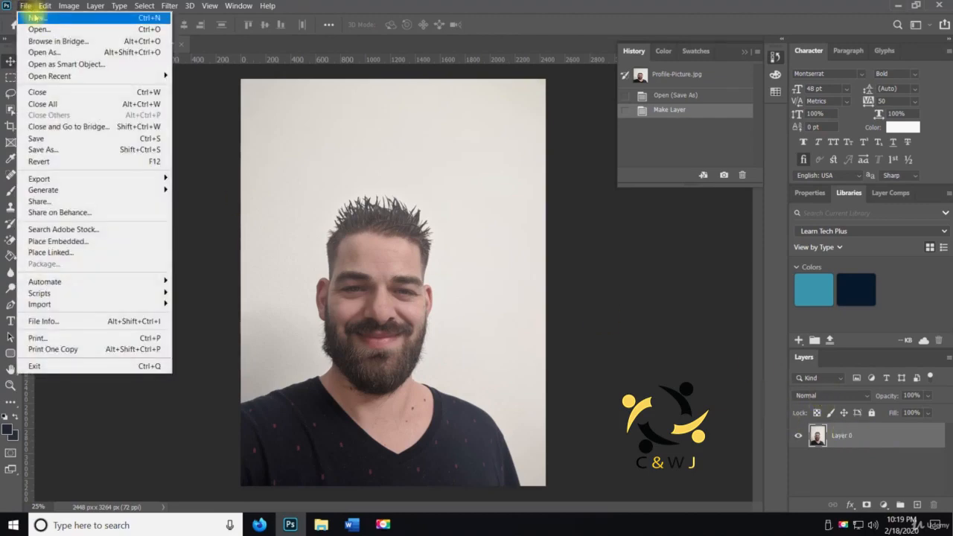
click(29, 18)
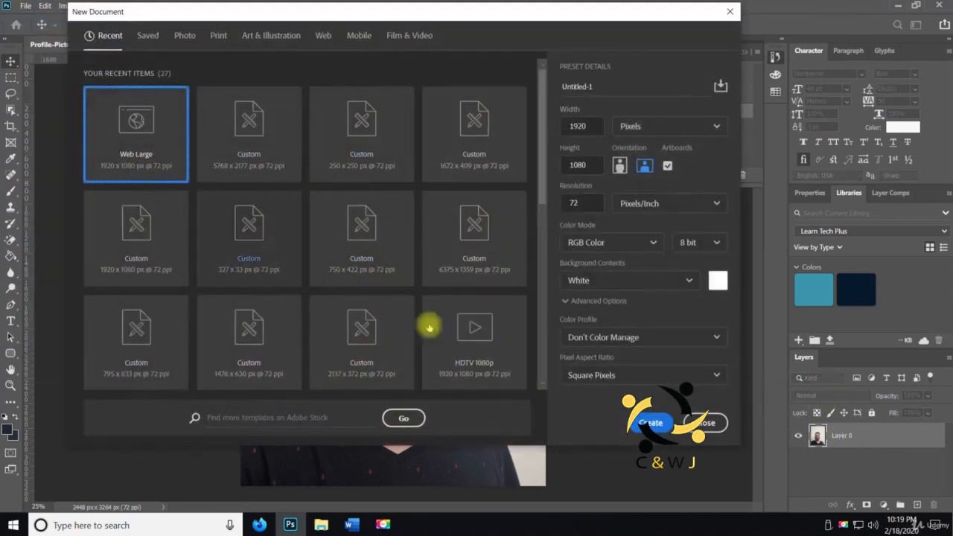
click(668, 165)
click(650, 422)
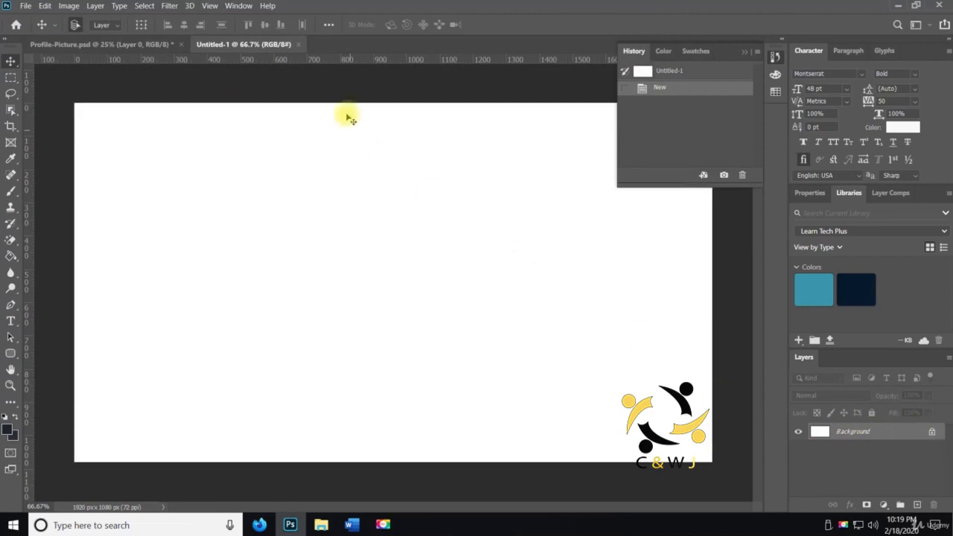
click(297, 45)
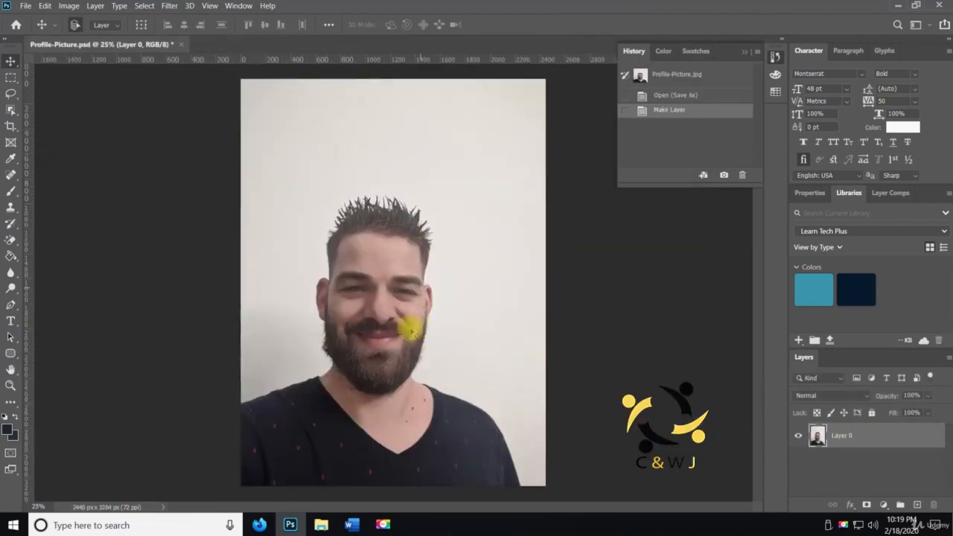
- Save the Profile-Picture.psd document with its unlocked layer
click(25, 6)
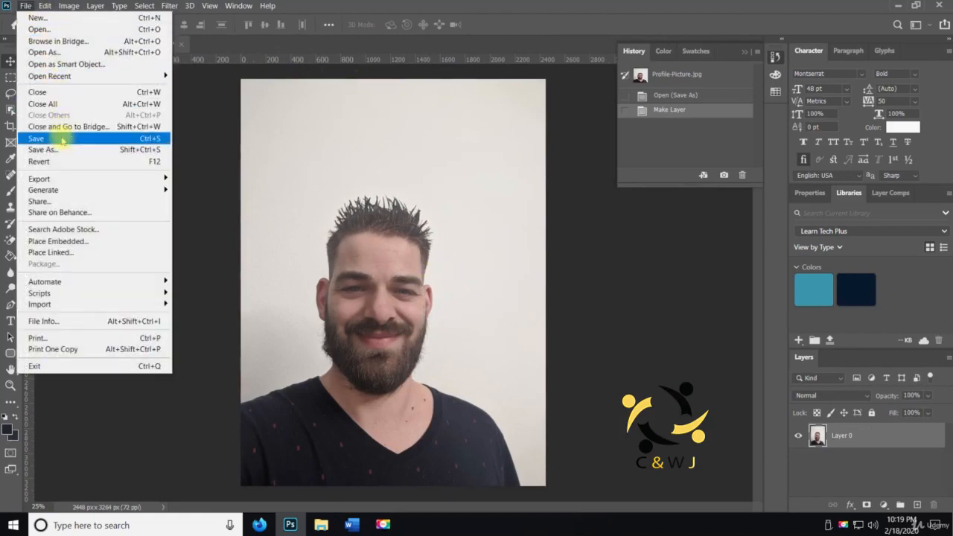
click(45, 138)
click(581, 131)
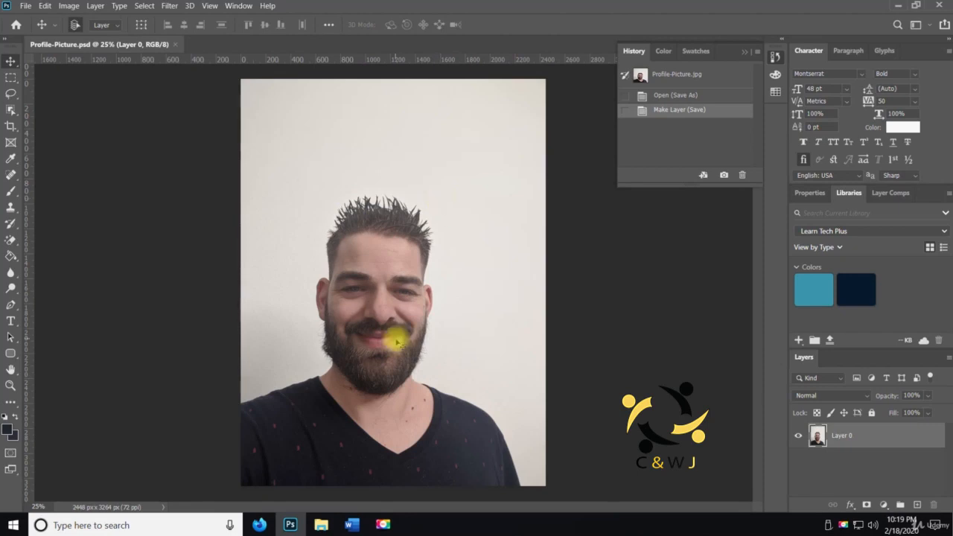
- Move the portrait layer up and to the left, exposing transparent canvas along its right and bottom edges
mouse_move(393, 334)
mouse_down()
mouse_move(468, 302)
mouse_move(372, 255)
mouse_move(441, 404)
mouse_move(194, 230)
mouse_move(583, 325)
mouse_move(329, 419)
mouse_move(281, 321)
mouse_move(442, 308)
mouse_move(665, 325)
mouse_move(369, 297)
mouse_move(187, 266)
mouse_move(447, 295)
mouse_move(442, 366)
mouse_move(399, 322)
mouse_move(404, 315)
mouse_move(400, 348)
mouse_move(400, 330)
mouse_up()
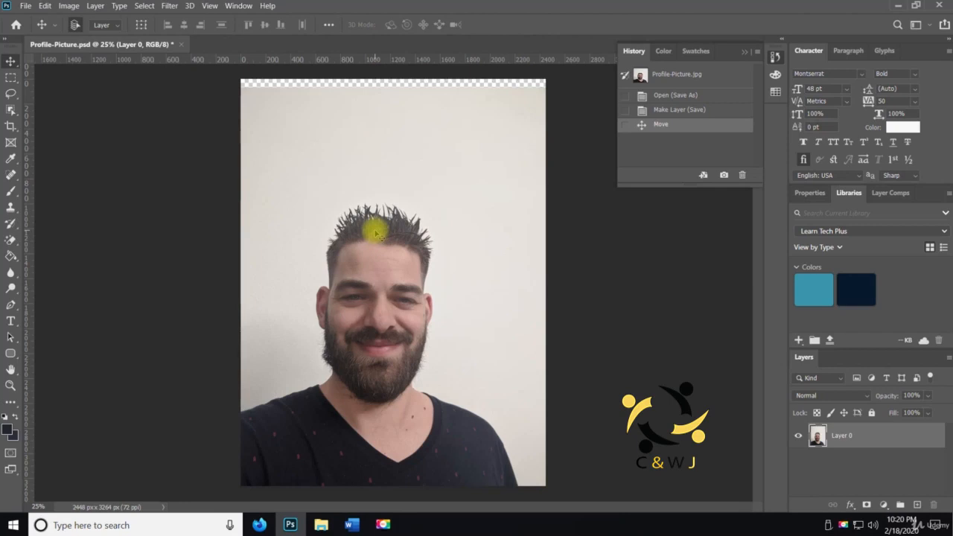
drag(422, 195, 387, 317)
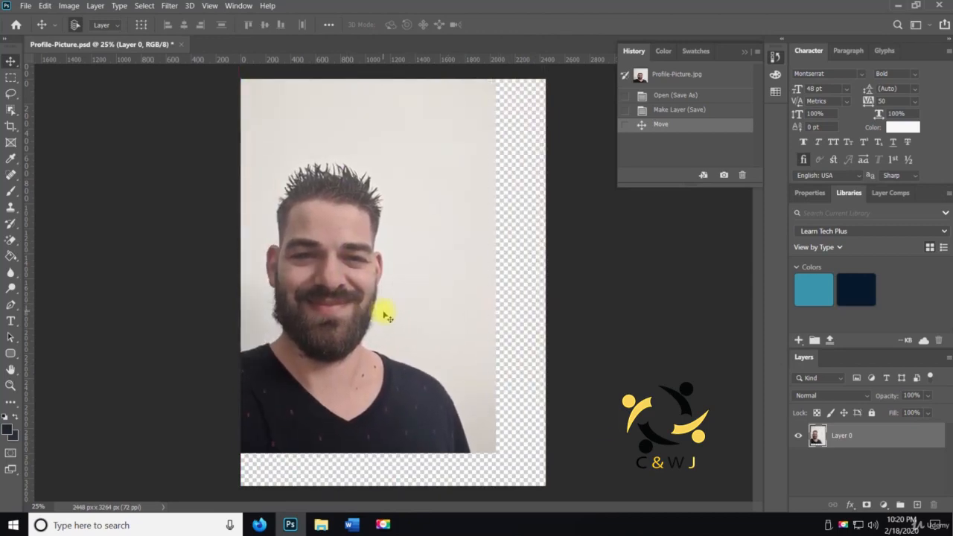
click(102, 25)
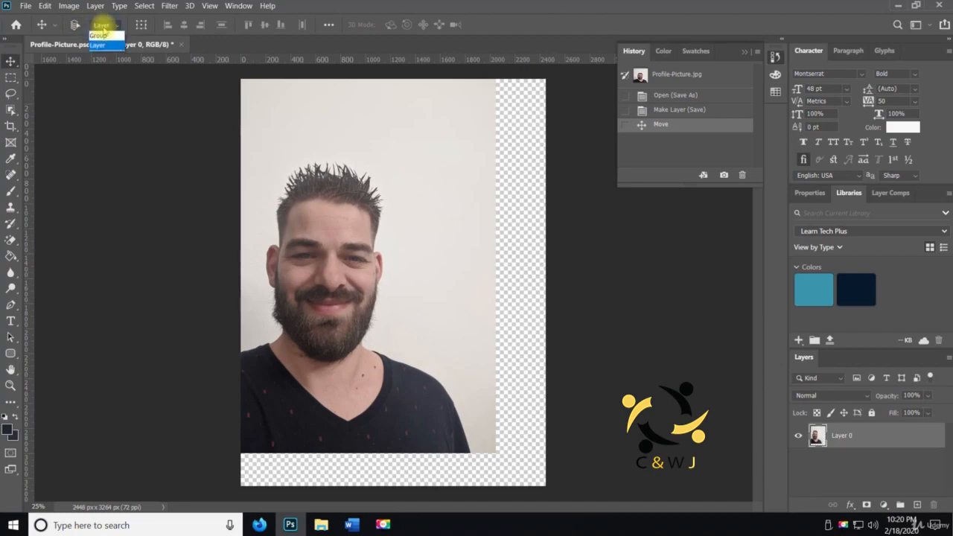
click(103, 29)
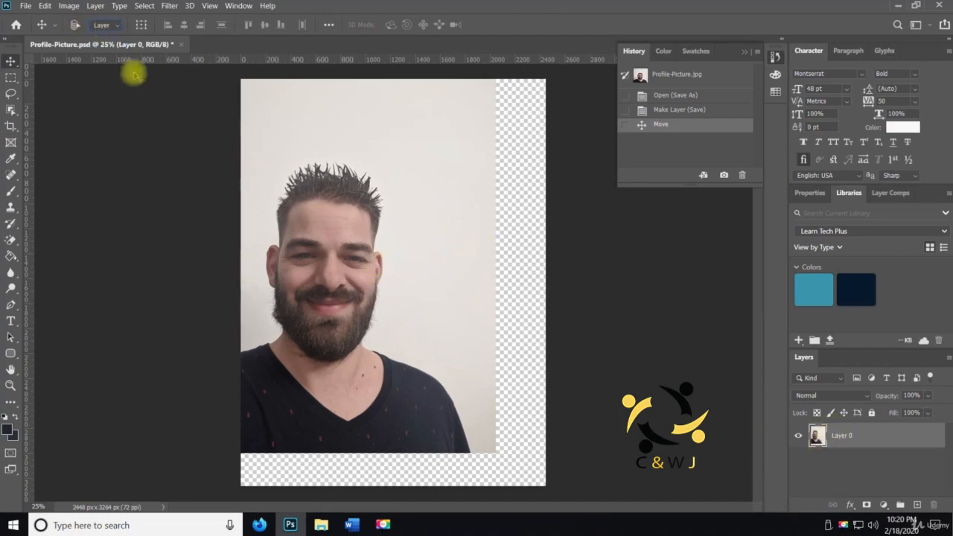
click(57, 25)
click(56, 25)
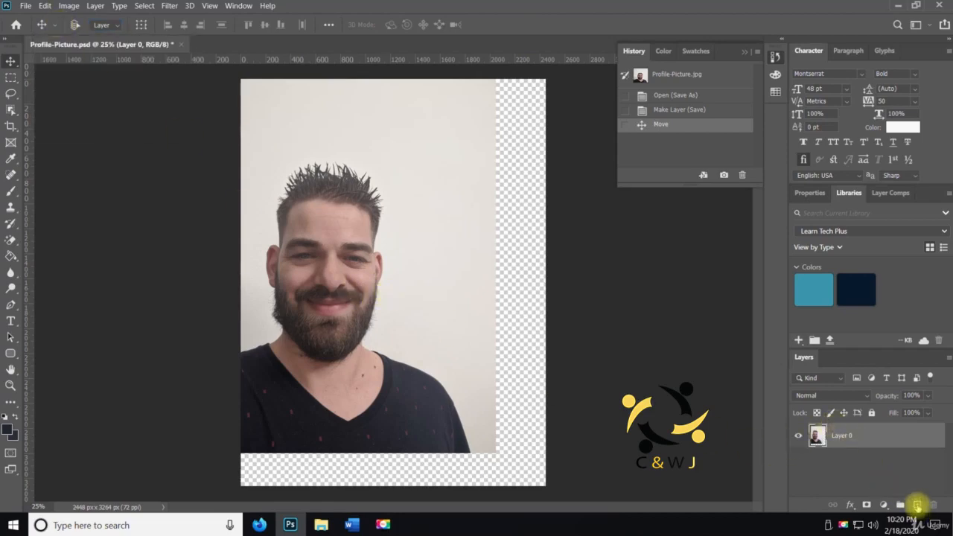
- Add a new empty layer above the portrait layer and delete it again
click(918, 506)
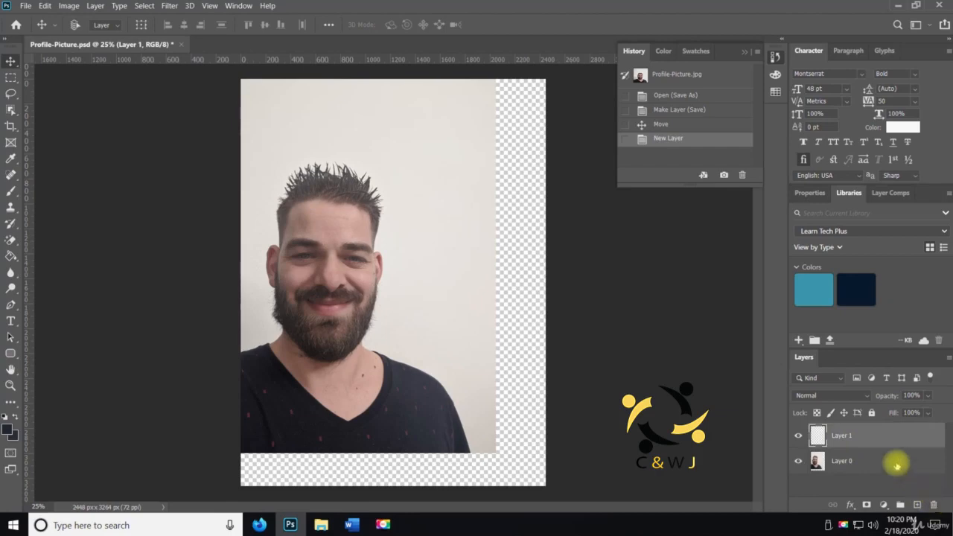
click(932, 505)
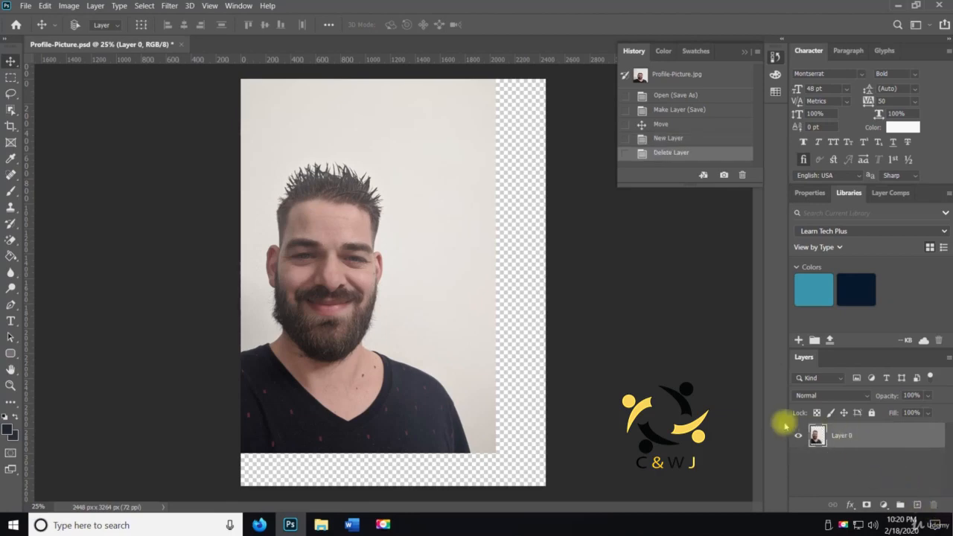
- Duplicate the portrait layer within the same document under the name Layer 0 copy
right_click(863, 435)
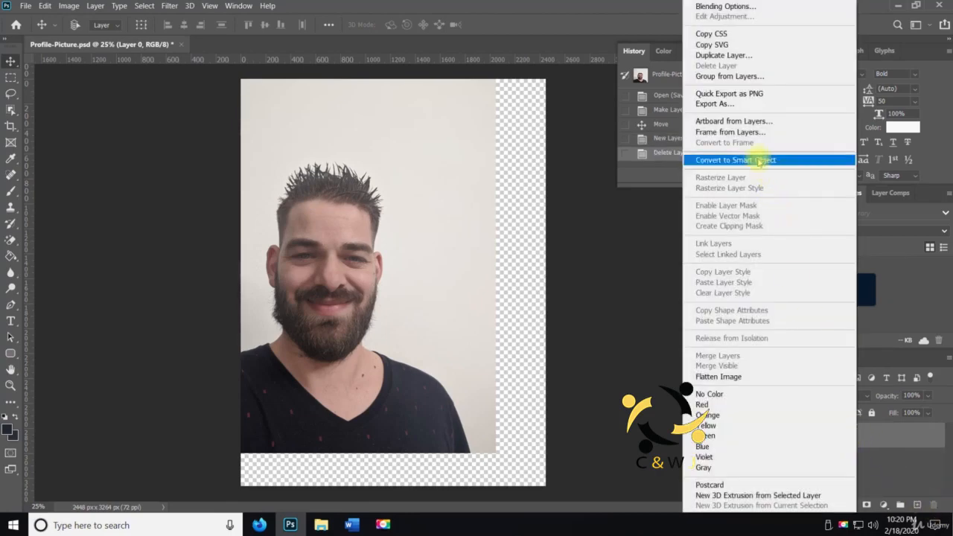
click(723, 55)
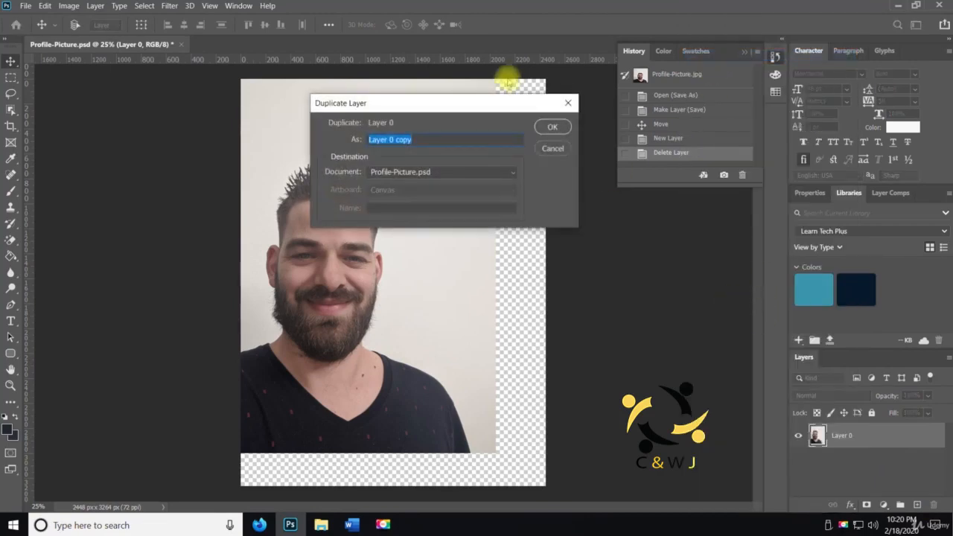
click(550, 128)
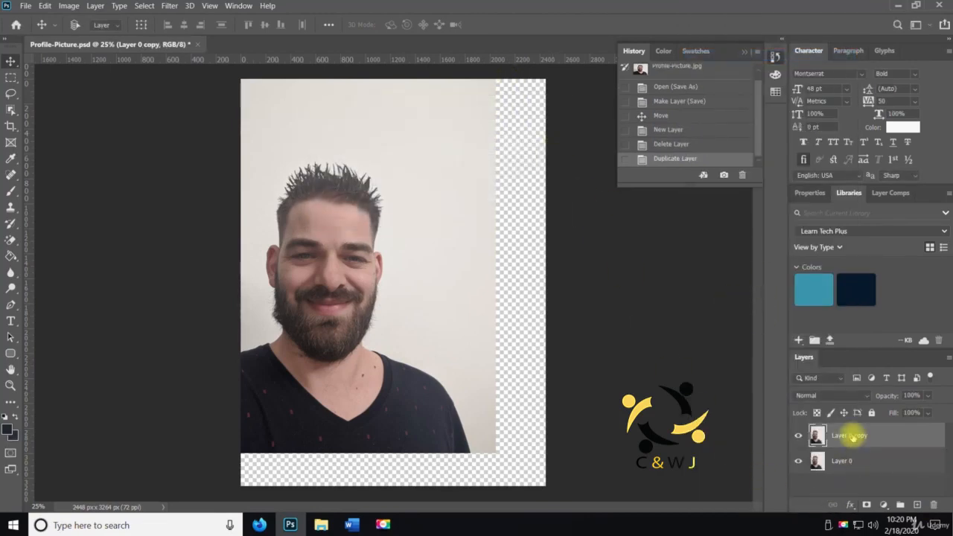
- Move the duplicated portrait around over the original layer and align it with the canvas edges
drag(456, 239, 559, 295)
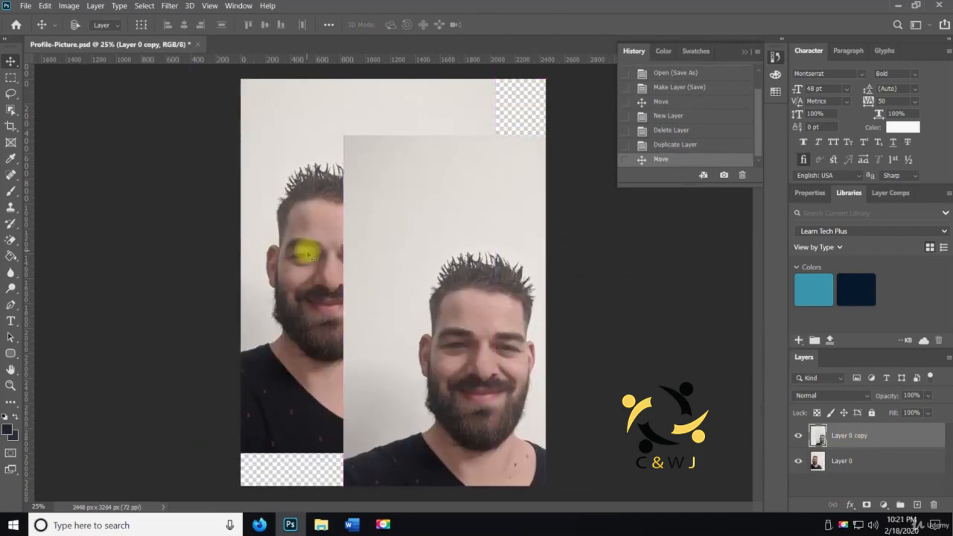
drag(308, 254, 206, 221)
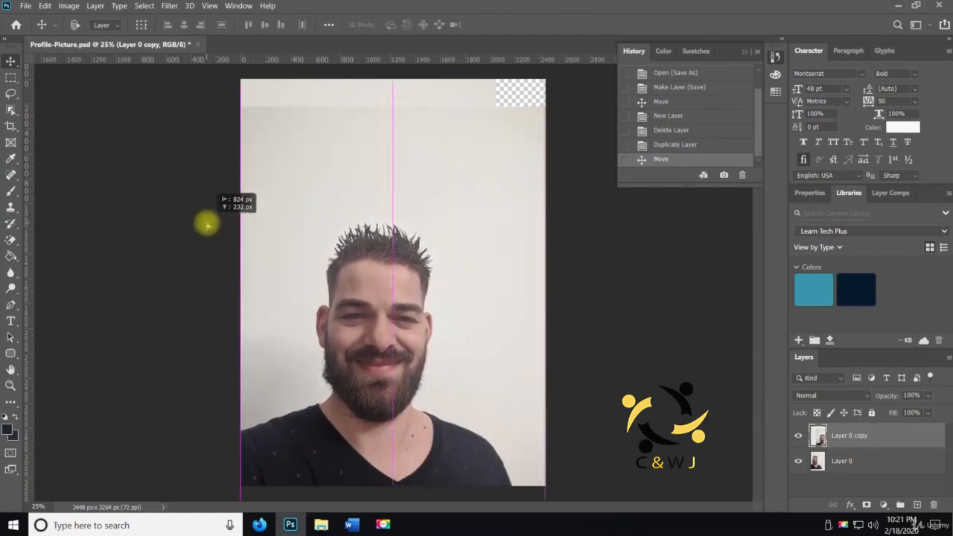
drag(406, 337, 407, 310)
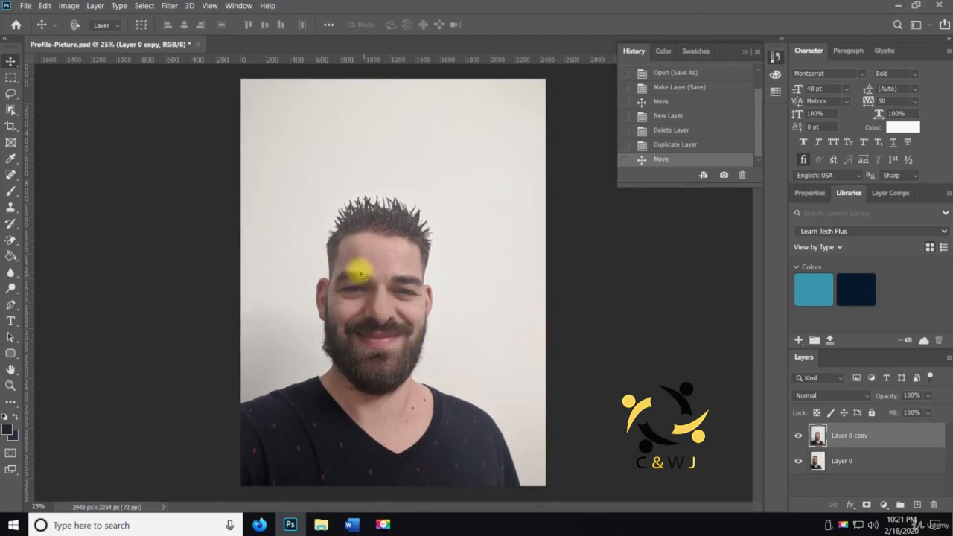
drag(362, 269, 517, 291)
mouse_move(304, 221)
mouse_down()
mouse_move(298, 338)
mouse_move(315, 225)
mouse_up()
drag(450, 258, 323, 228)
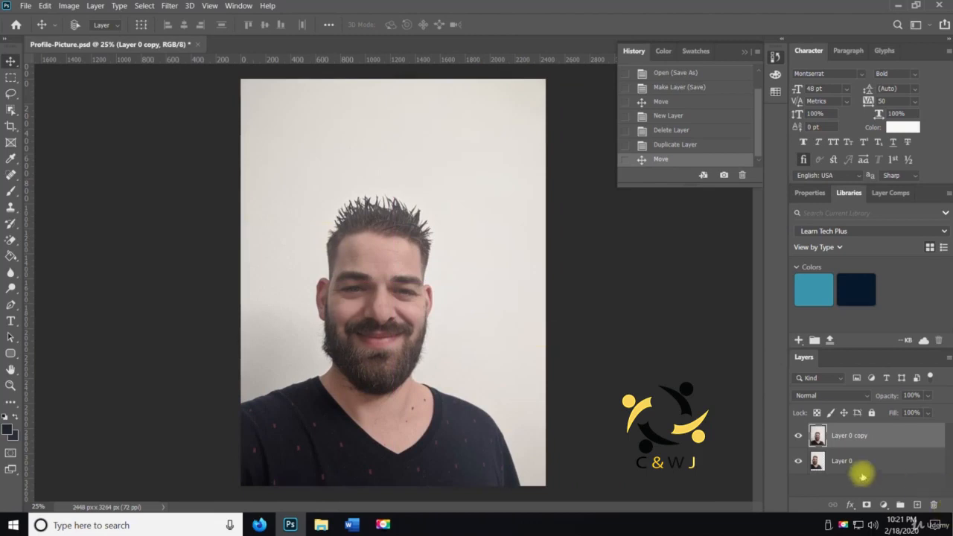
- Select the upper portrait layer, Layer 0 copy, and move it to the right so the original shows beneath
click(842, 462)
click(847, 440)
click(846, 462)
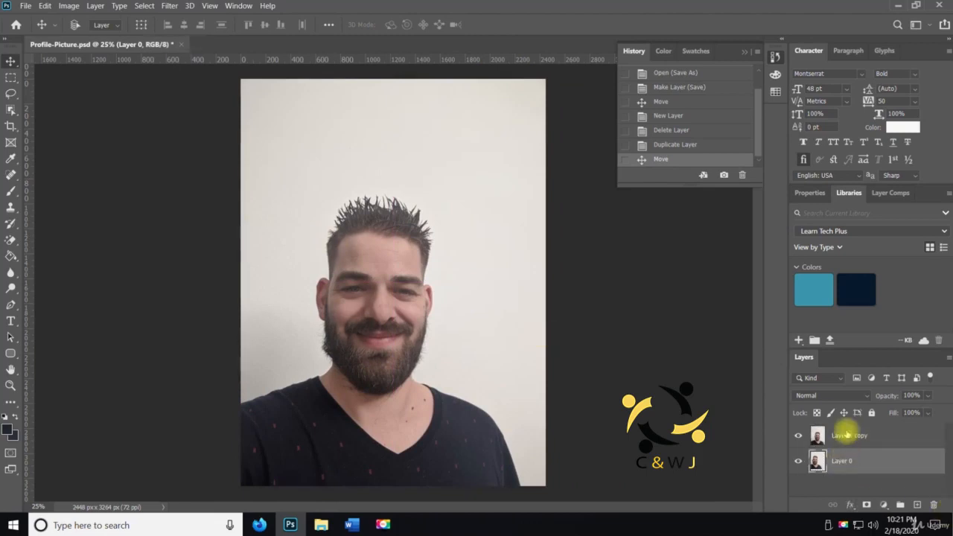
click(846, 436)
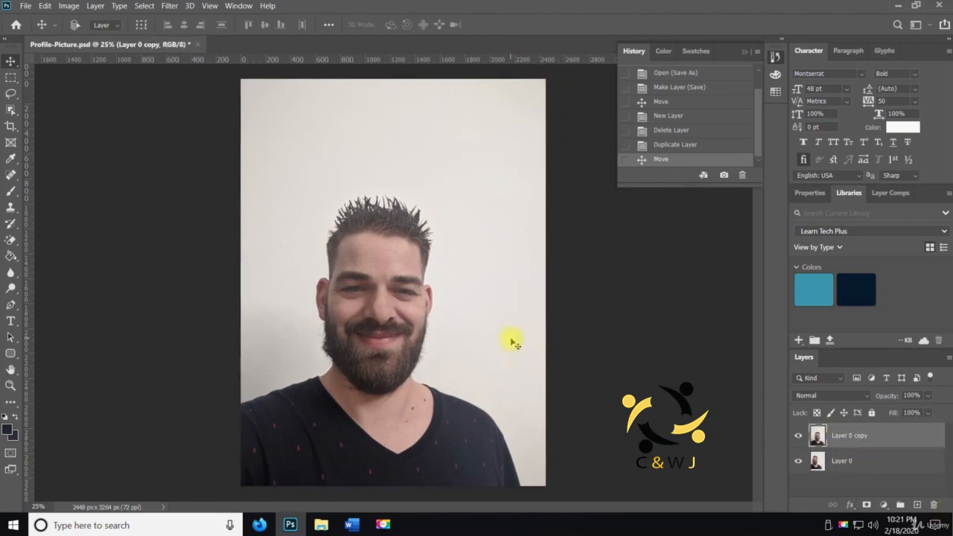
drag(430, 316, 464, 309)
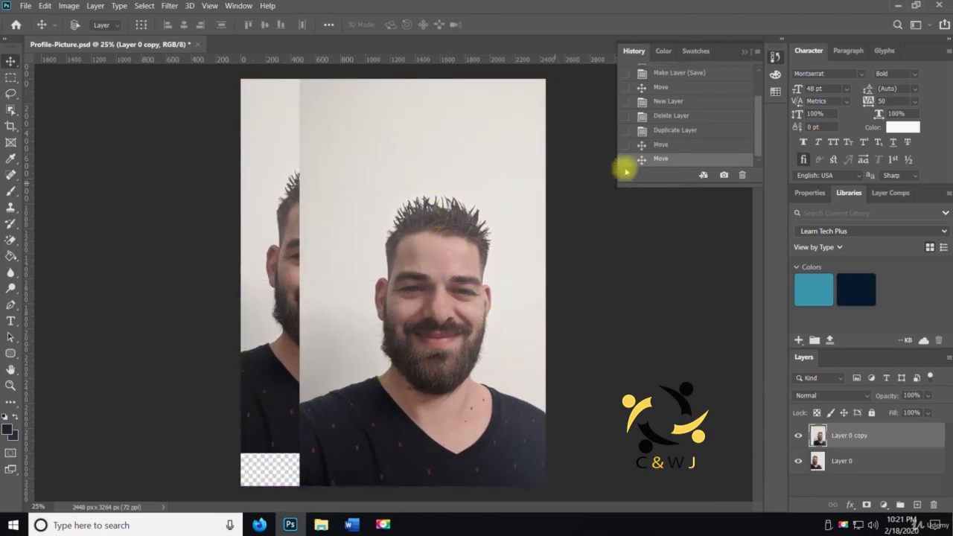
- Close the History panel group, then shift the portrait copy back over the canvas and delete its layer
click(755, 55)
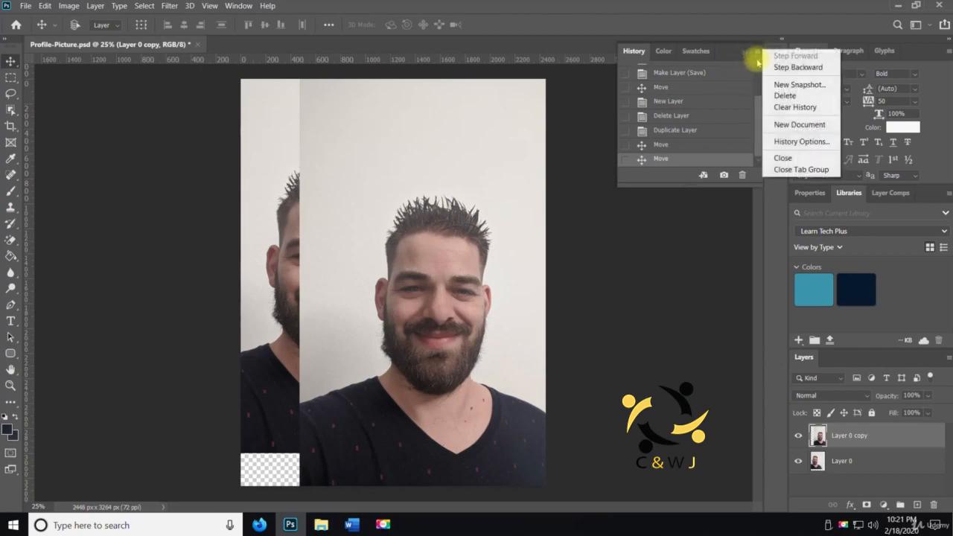
click(797, 169)
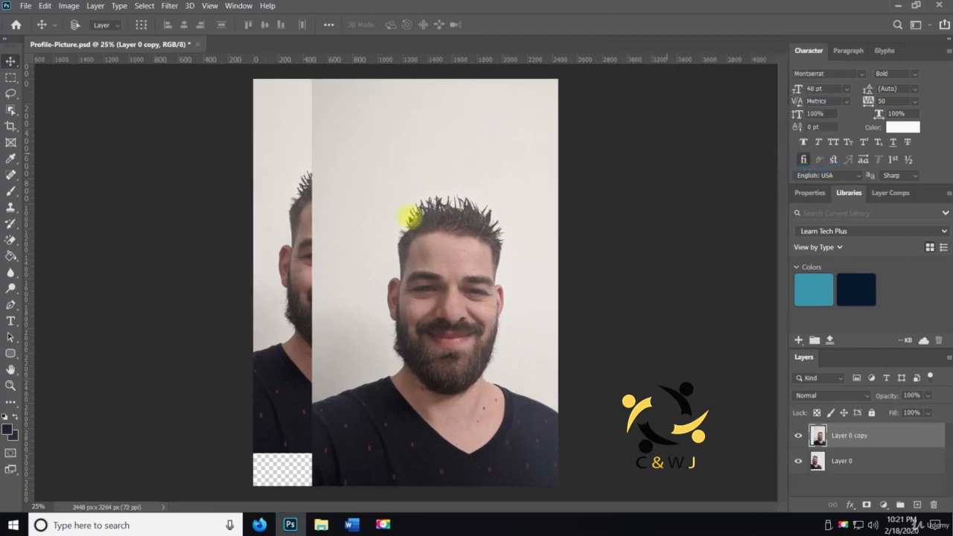
drag(419, 298, 360, 297)
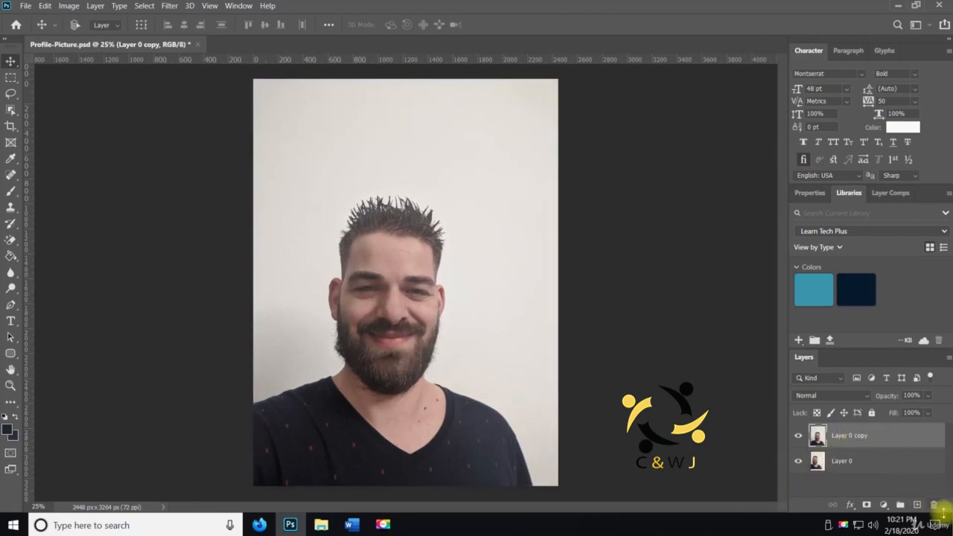
click(934, 506)
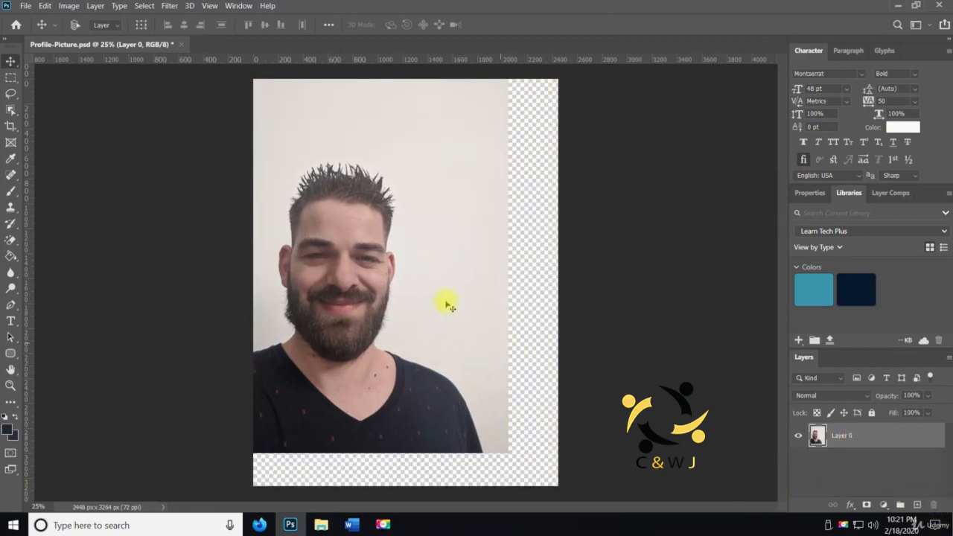
- Move the remaining portrait layer down and right until it fills the canvas, and save the document
drag(447, 302, 486, 326)
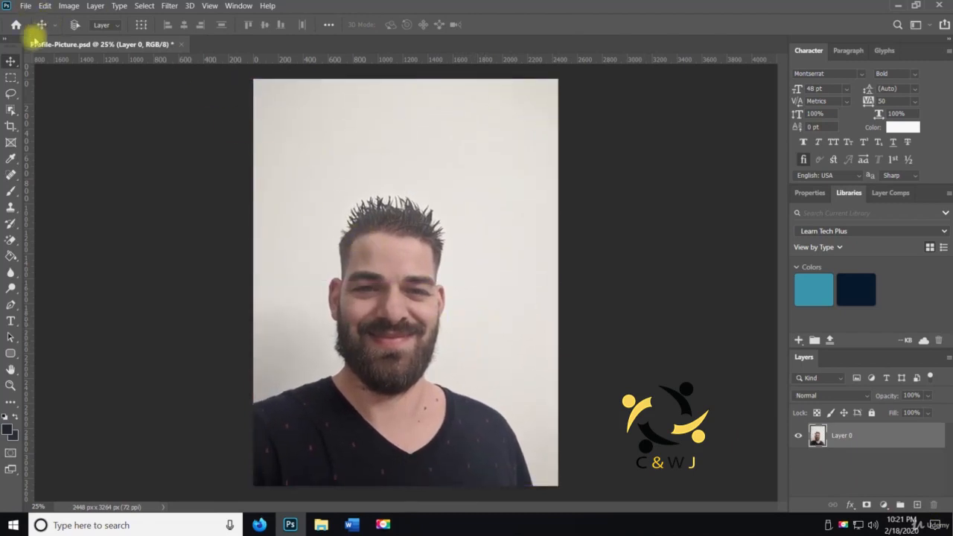
click(27, 6)
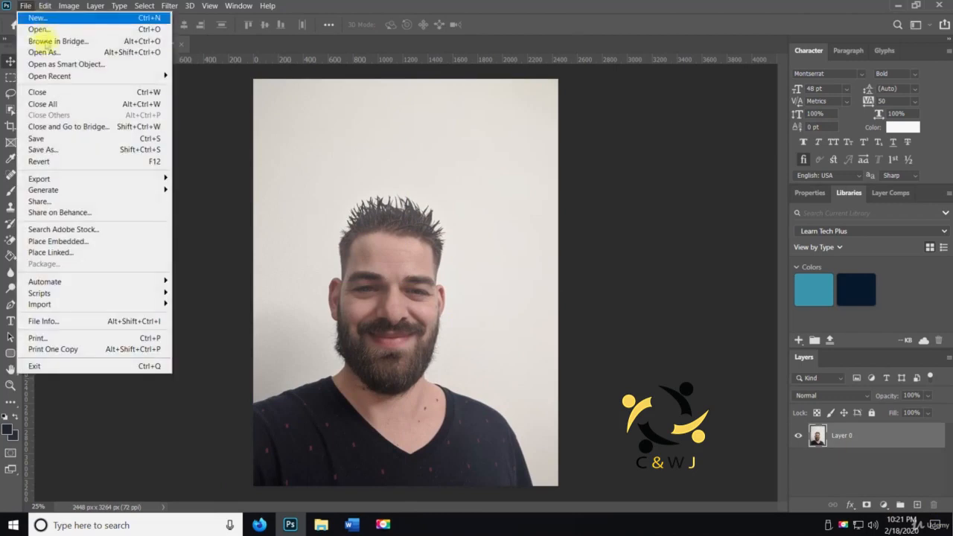
click(67, 138)
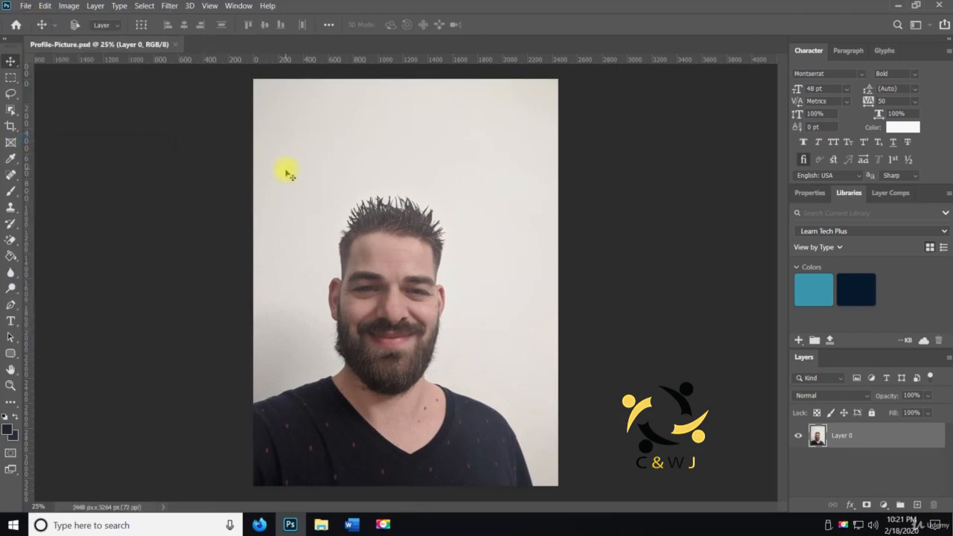
right_click(17, 64)
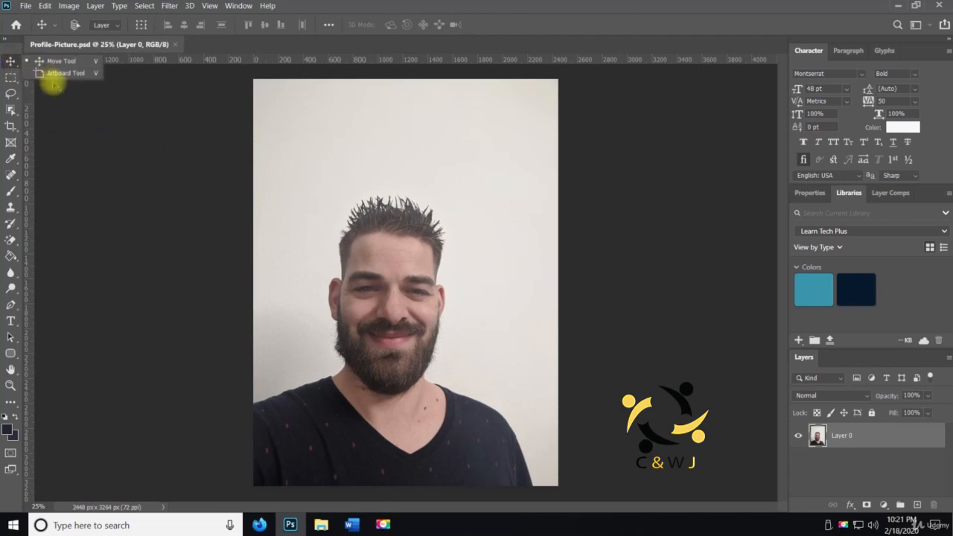
click(85, 133)
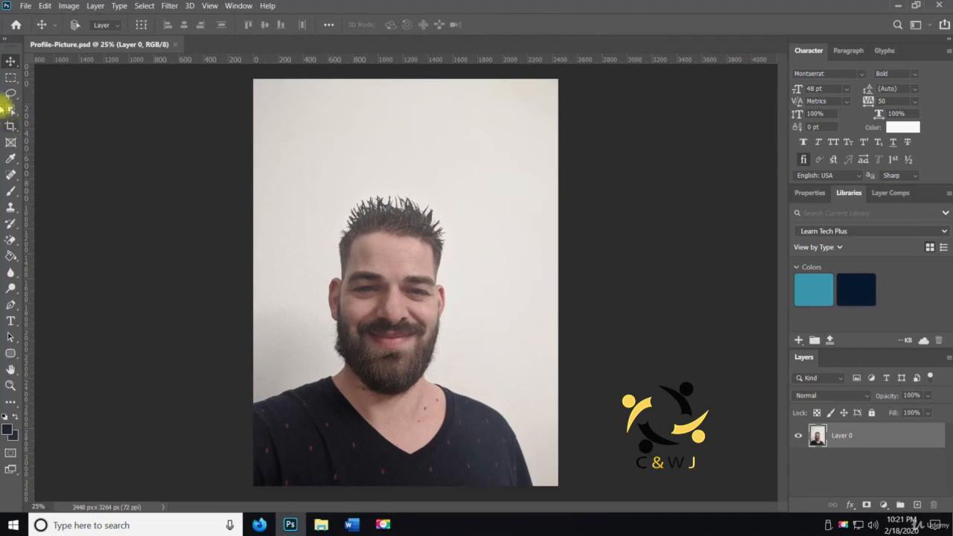
- Create a new 1920 x 1080 px document from the Web Large preset with artboards enabled
click(26, 5)
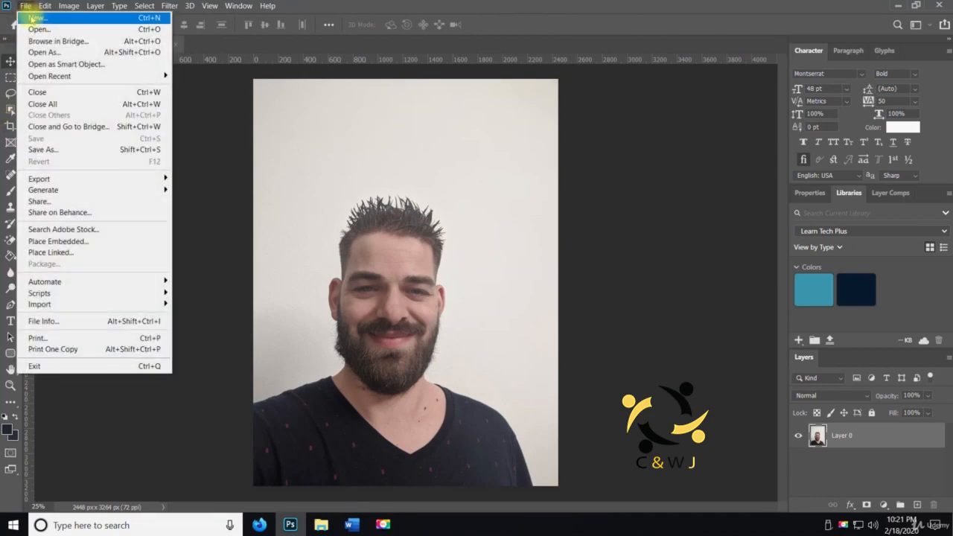
click(33, 18)
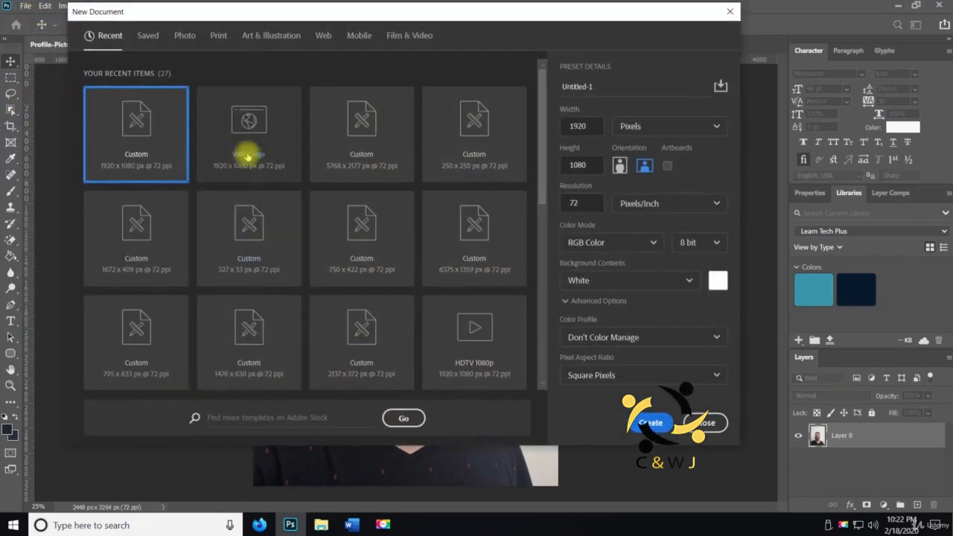
click(248, 153)
click(669, 167)
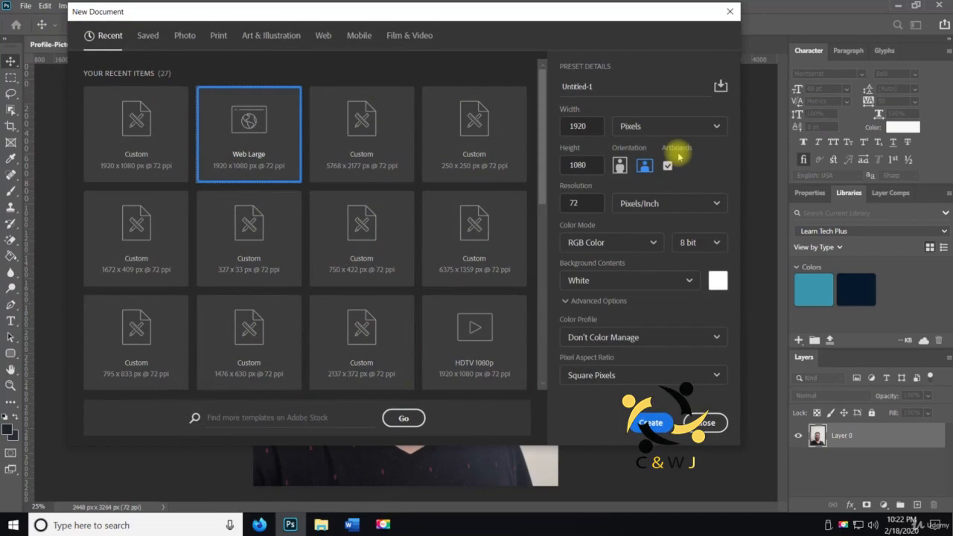
click(648, 422)
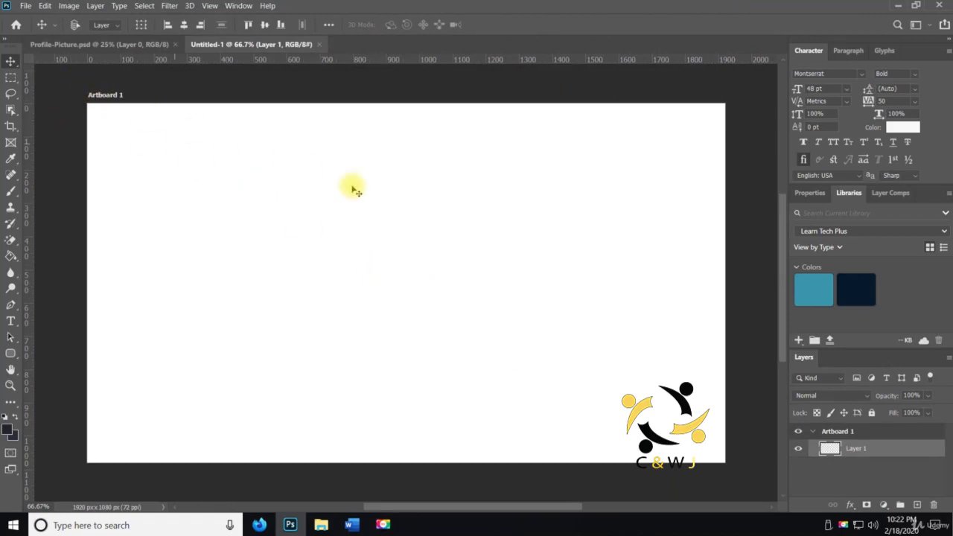
- Draw a second artboard of 1920 x 1080 px directly over Artboard 1 with the Artboard Tool
right_click(10, 62)
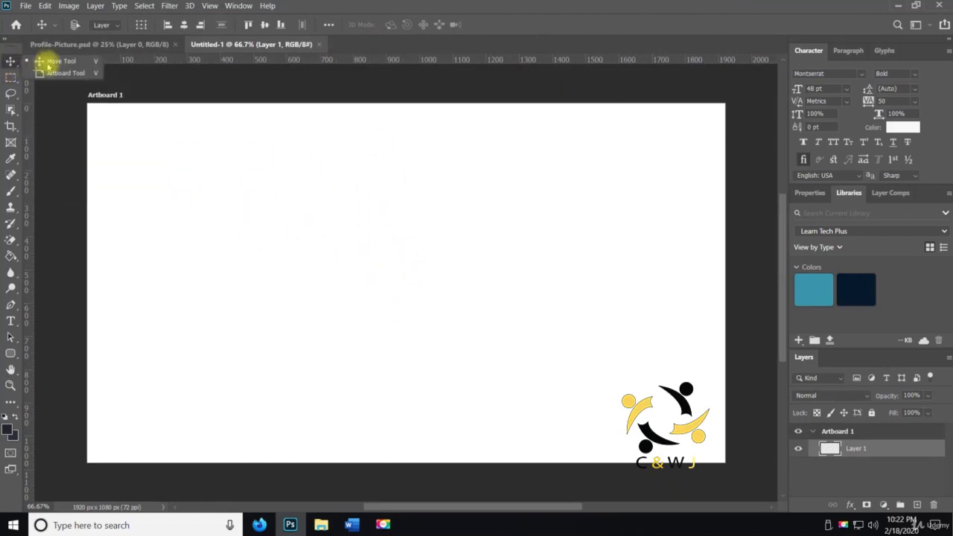
click(65, 73)
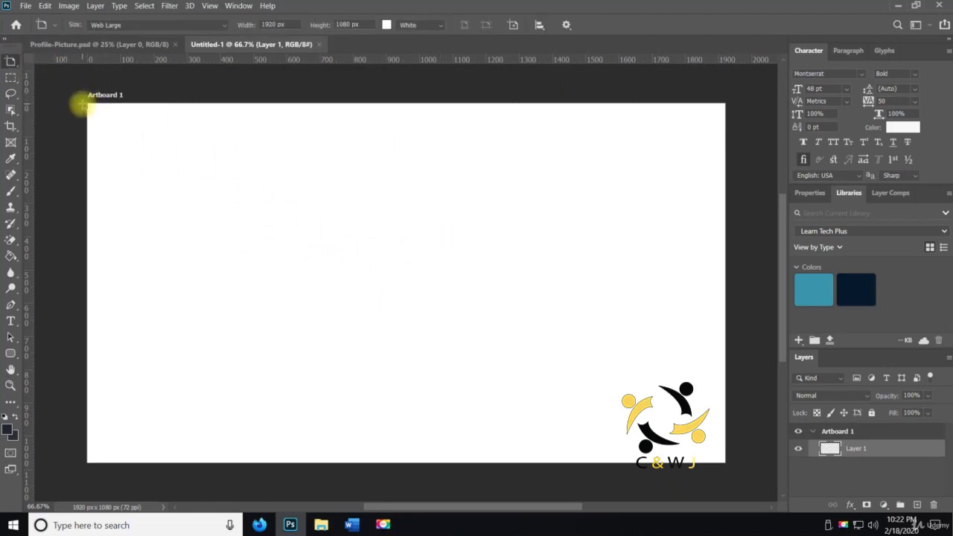
drag(82, 105, 725, 459)
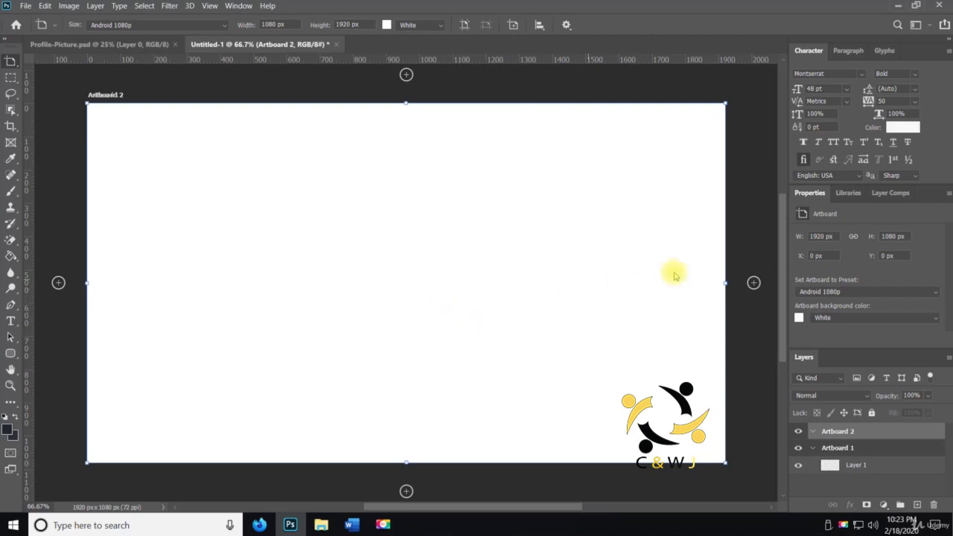
- Add eight more artboards of the same size in a row to the right of the second artboard
click(753, 282)
click(753, 283)
click(753, 282)
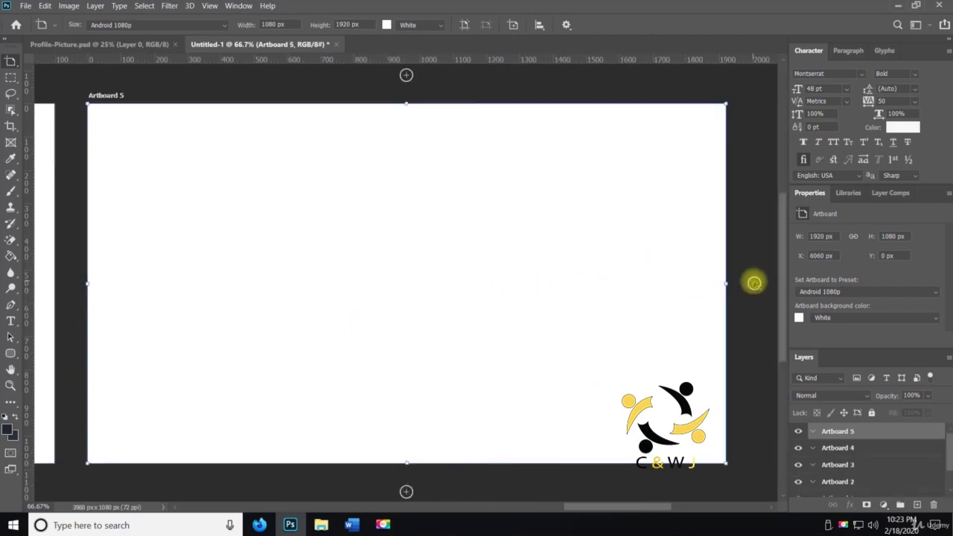
click(753, 282)
click(754, 282)
click(753, 283)
click(755, 283)
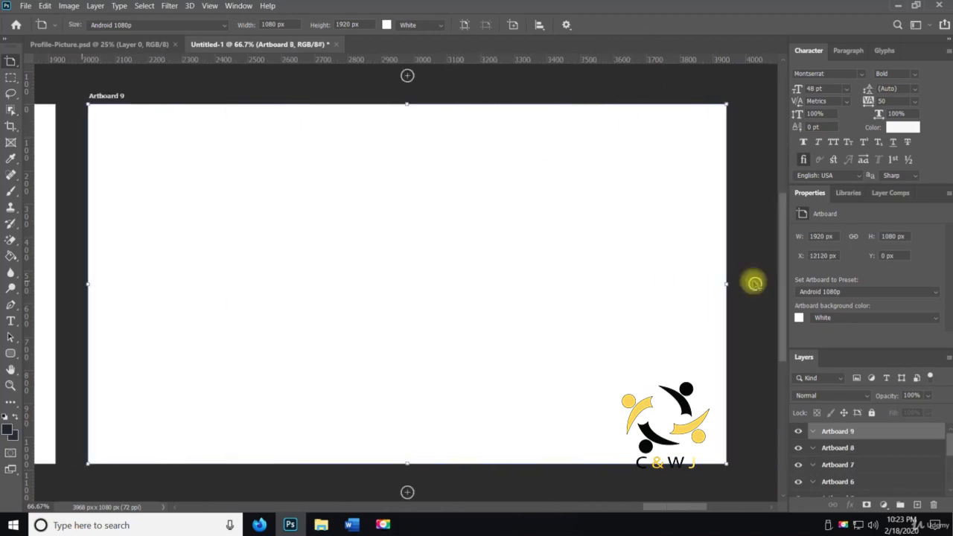
click(755, 283)
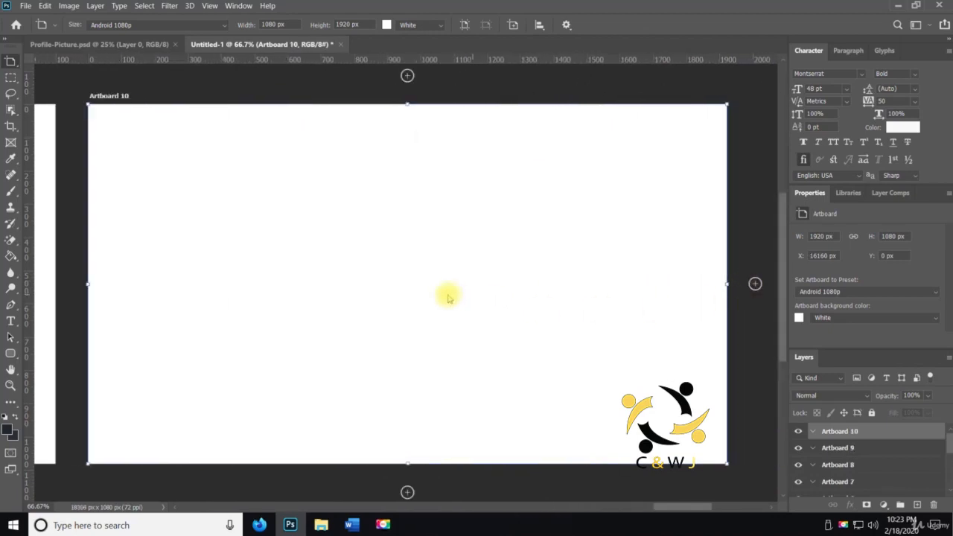
- Zoom out to 16.67% and examine the artboard row back to its beginning
key(z)
alt+click(427, 291)
alt+click(430, 291)
alt+click(424, 295)
key(space)
drag(319, 301, 636, 313)
drag(324, 320, 656, 326)
drag(385, 331, 162, 227)
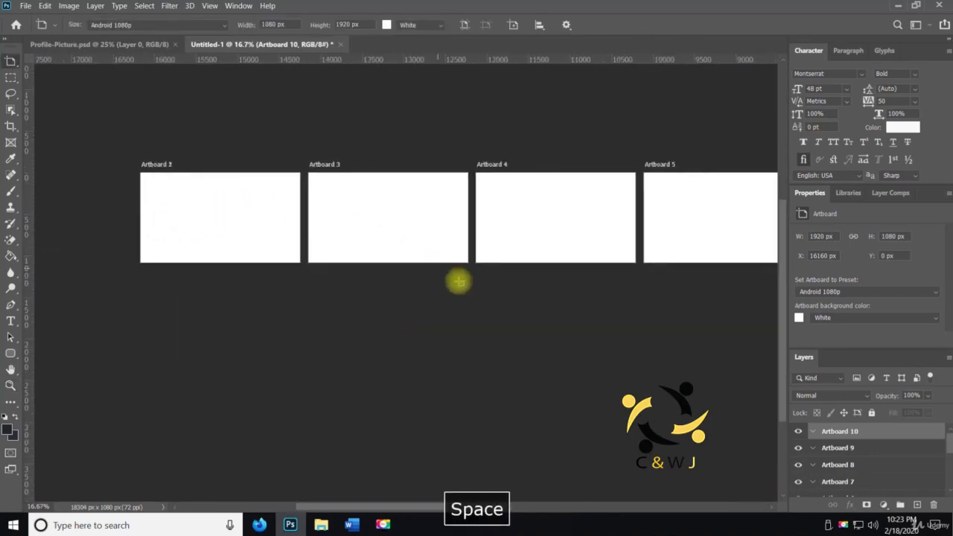
- Select each artboard in turn from Artboard 1 up to Artboard 10 to check its place in the row
scroll(928, 439, down, 5)
click(874, 469)
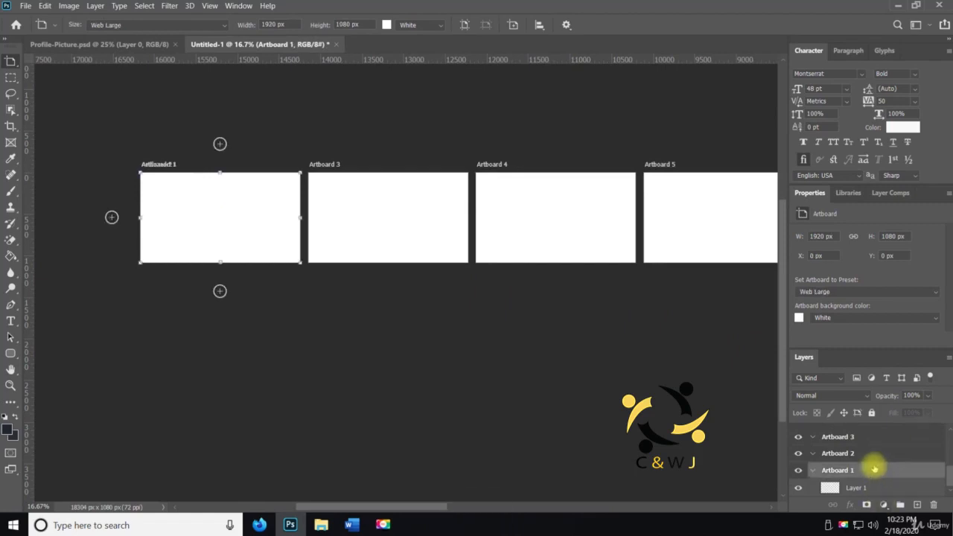
click(873, 454)
click(870, 438)
scroll(869, 439, up, 1)
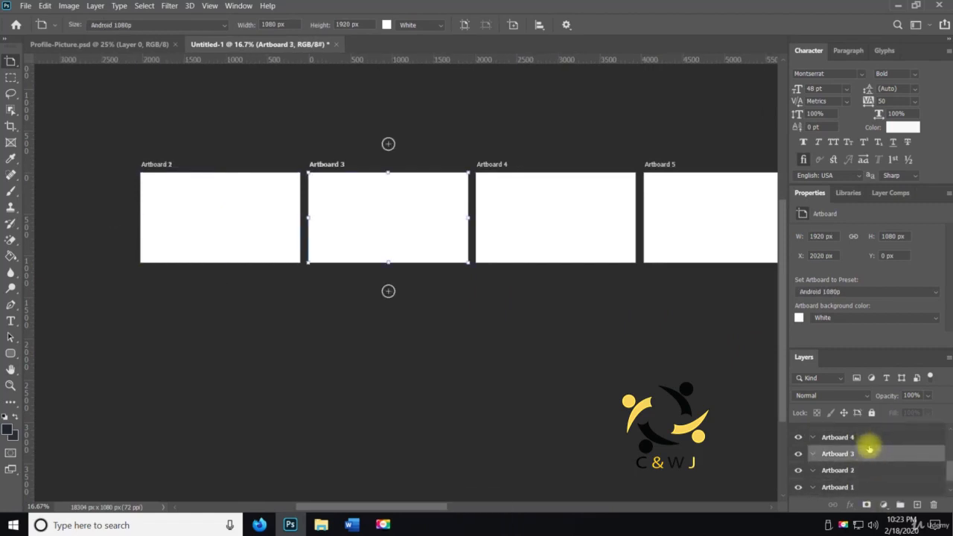
click(869, 438)
scroll(869, 441, up, 2)
click(870, 454)
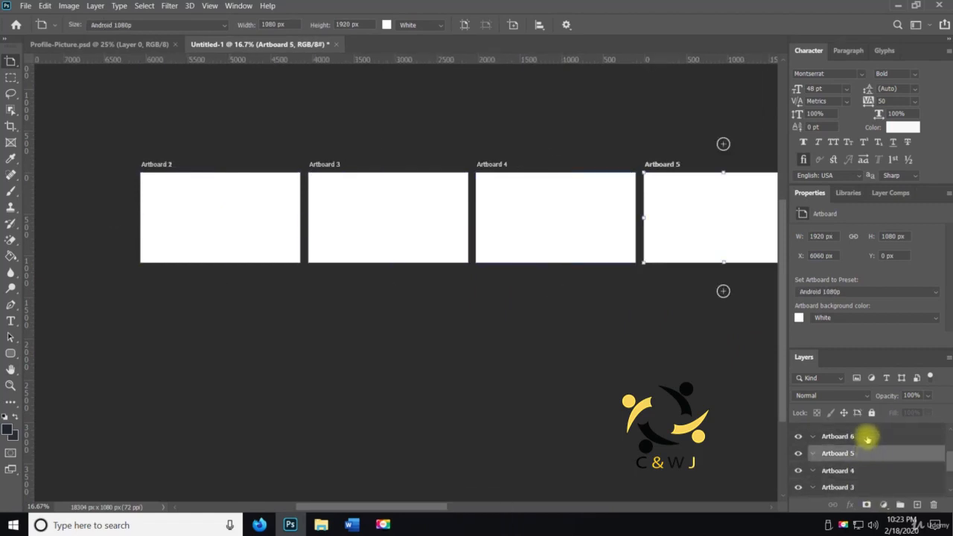
click(864, 438)
scroll(863, 439, up, 2)
click(862, 452)
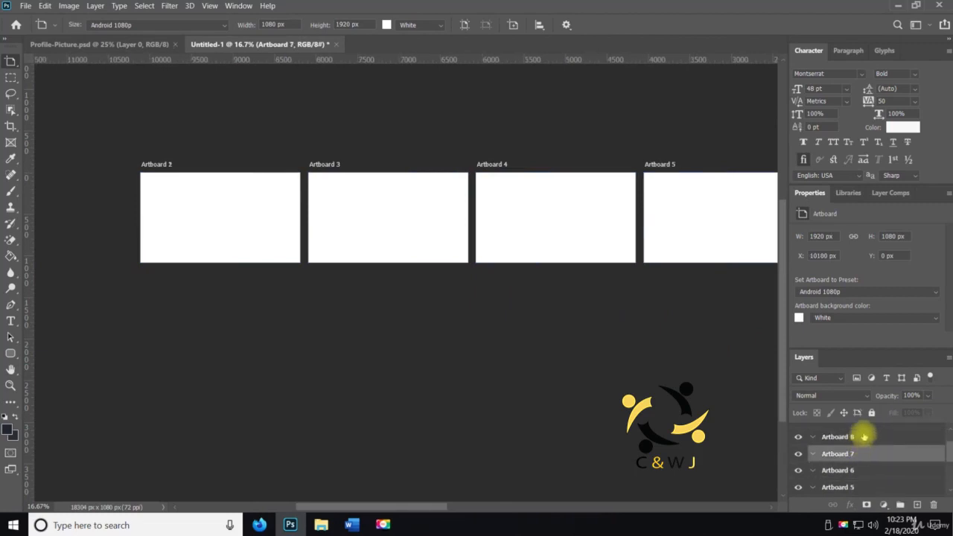
click(864, 437)
scroll(869, 445, up, 2)
click(866, 449)
click(866, 431)
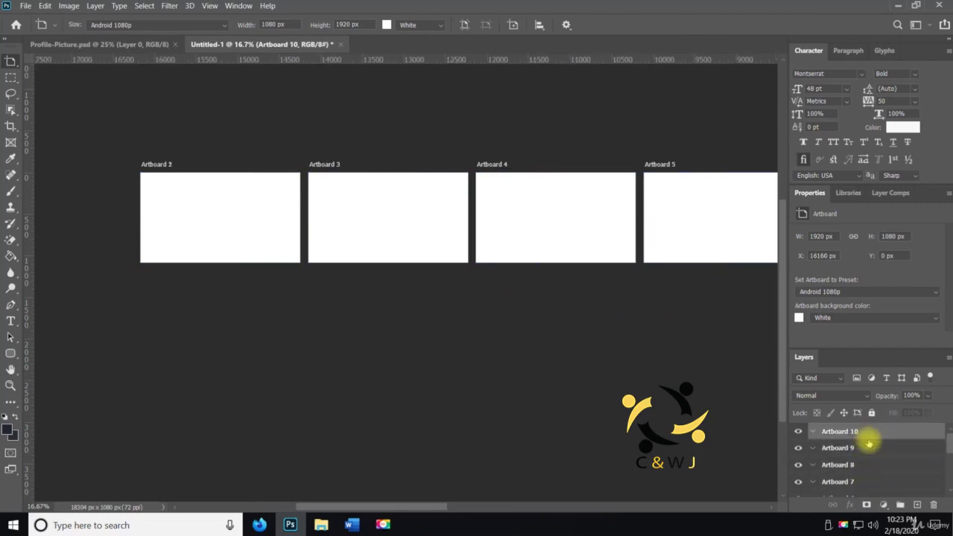
- Select Artboard 1 at the start of the row and switch its visibility off and back on
key(z)
alt+click(483, 312)
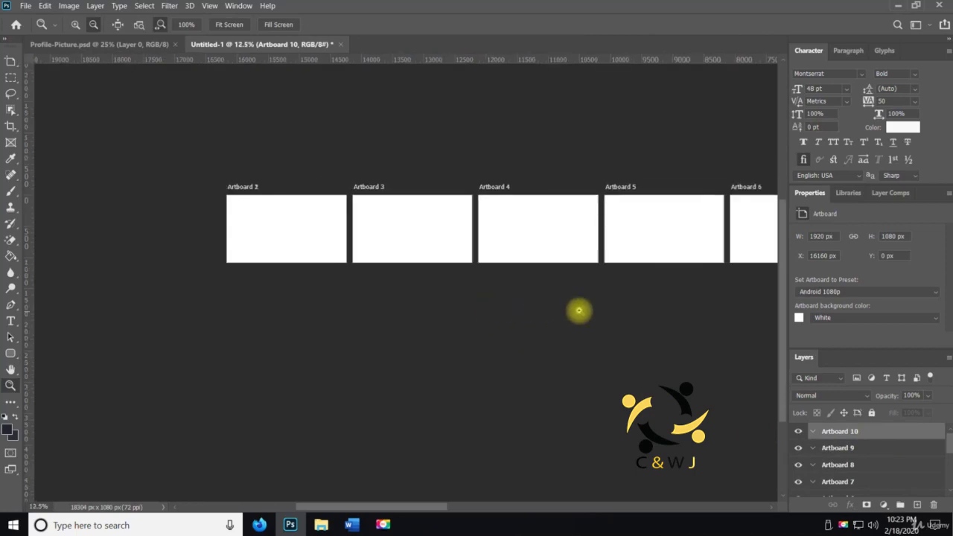
key(space)
drag(580, 310, 364, 298)
drag(513, 286, 691, 281)
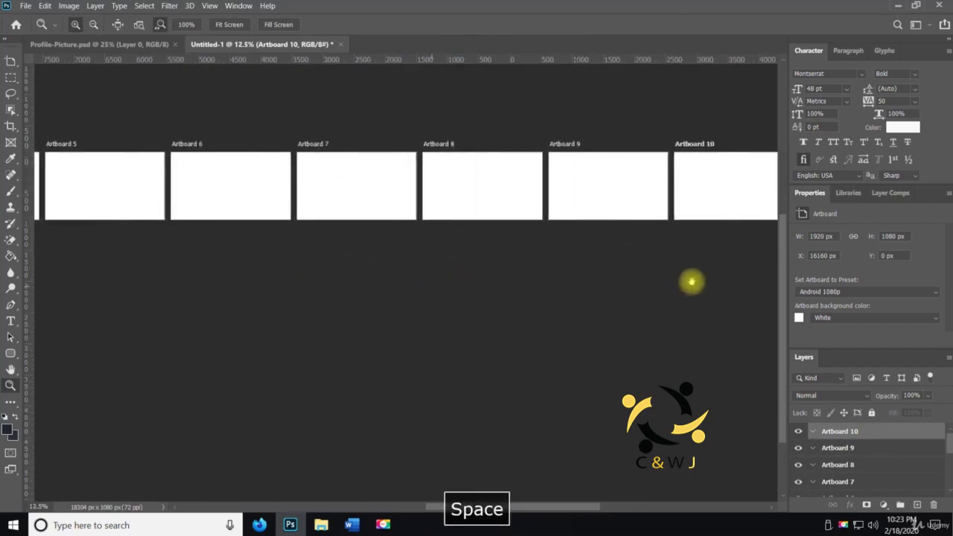
drag(382, 287, 579, 299)
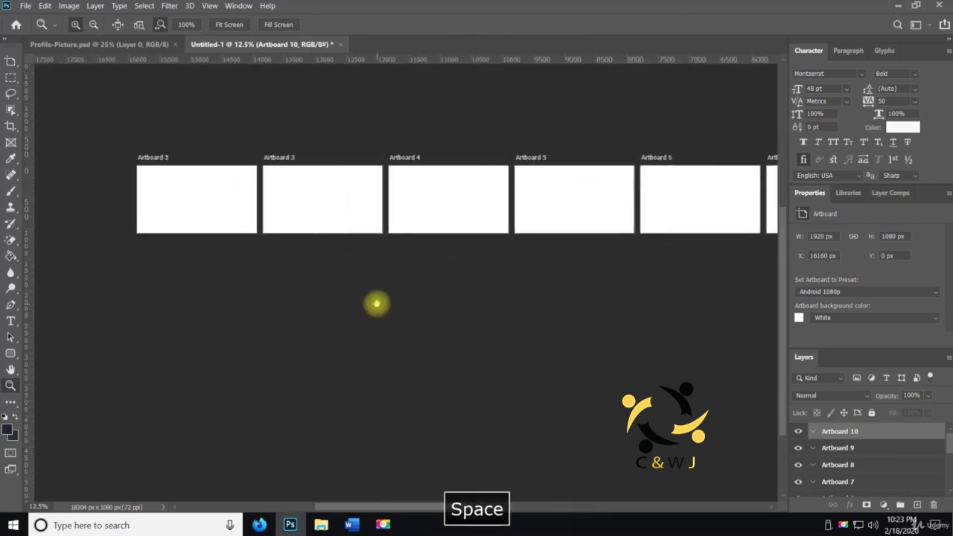
key(v)
scroll(868, 456, down, 5)
click(832, 471)
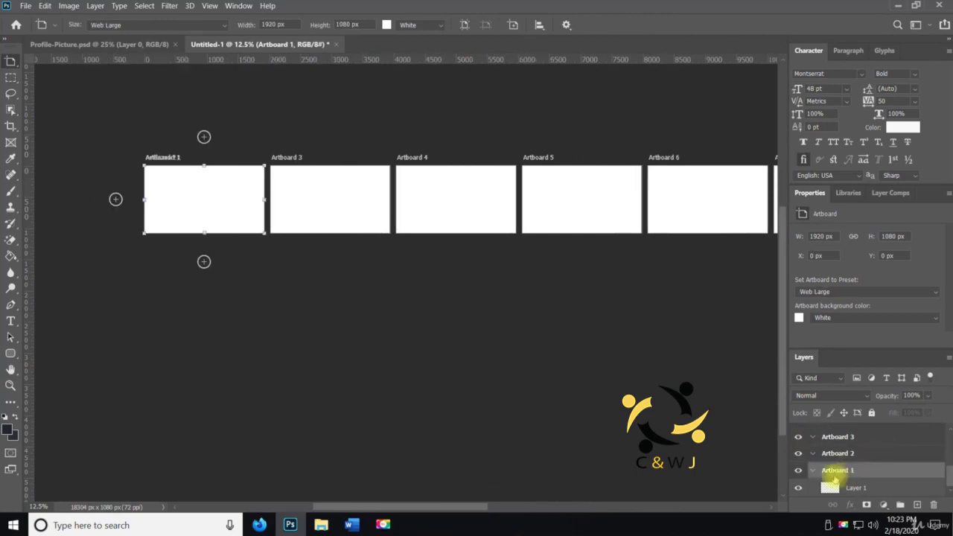
click(799, 471)
click(799, 471)
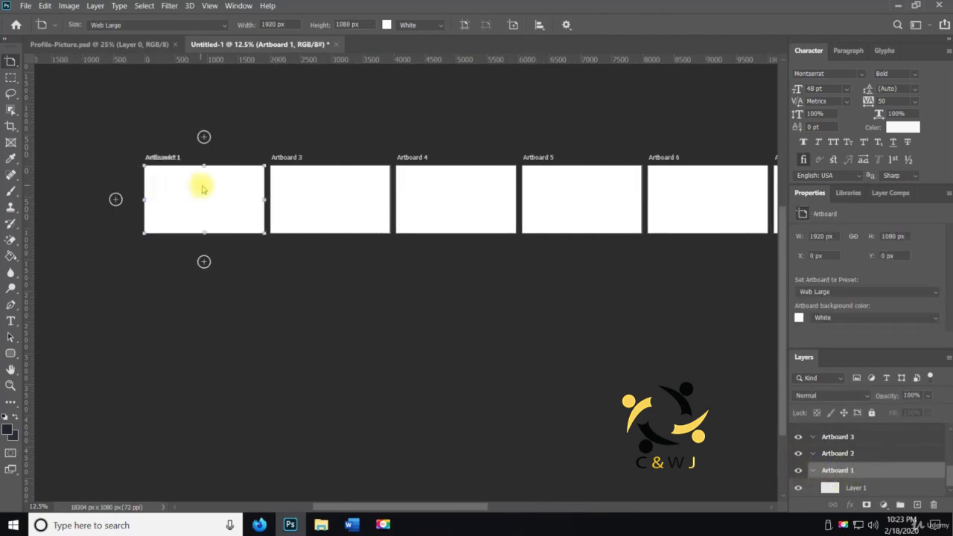
- Move Artboard 1 off Artboard 2 to the free space on its left, at X about -2112 px
drag(187, 187, 57, 186)
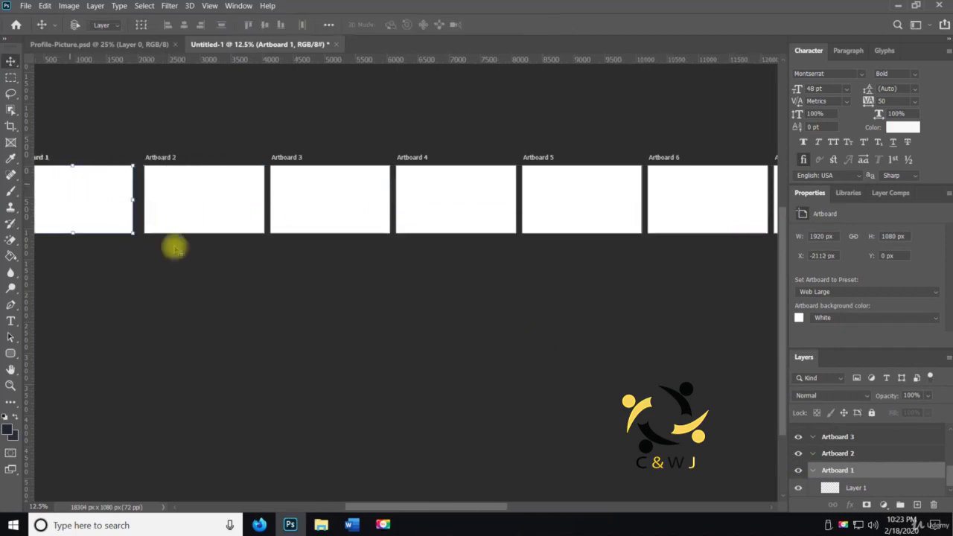
alt+click(245, 266)
key(space)
drag(461, 306, 501, 282)
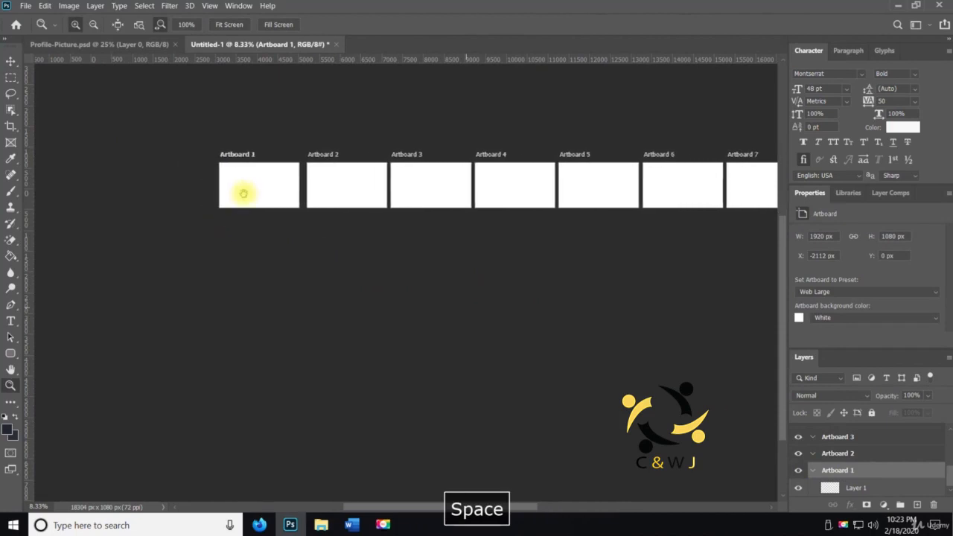
- Move Artboard 1 closer to Artboard 2, at X -2020 px and Y 0 px, to match the spacing of the row
drag(261, 192, 265, 194)
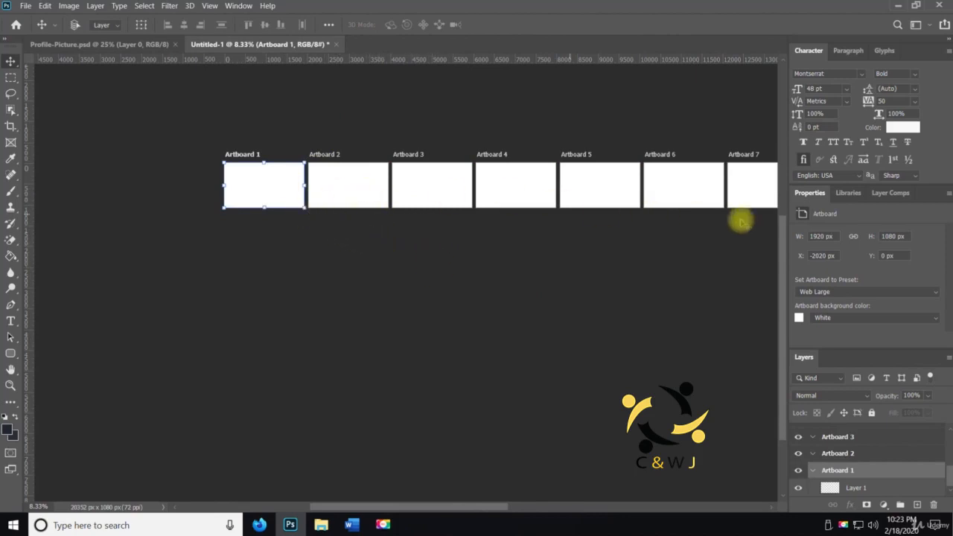
key(z)
alt+click(472, 245)
key(space)
drag(472, 245, 311, 208)
key(v)
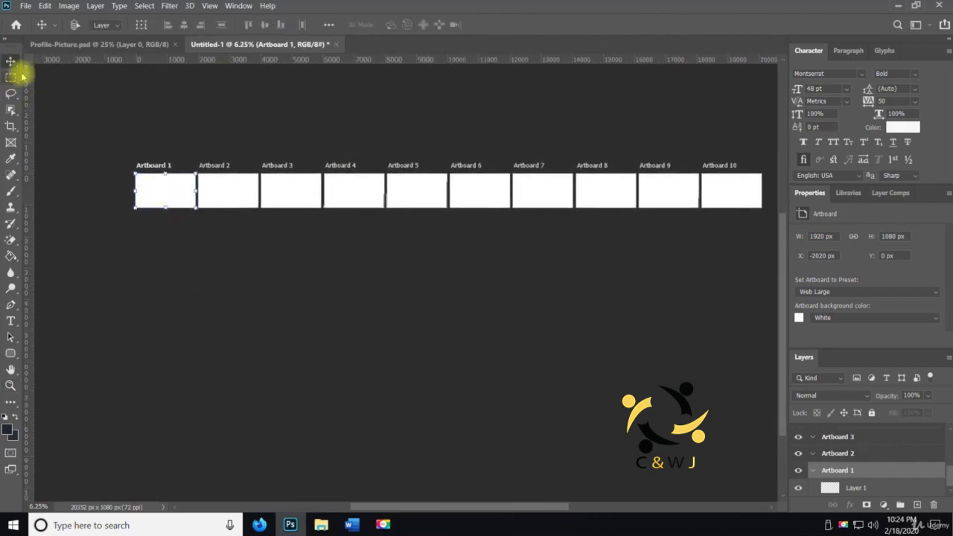
- Add four artboards stacked in a column below Artboard 1 with the Artboard Tool
drag(13, 62, 38, 74)
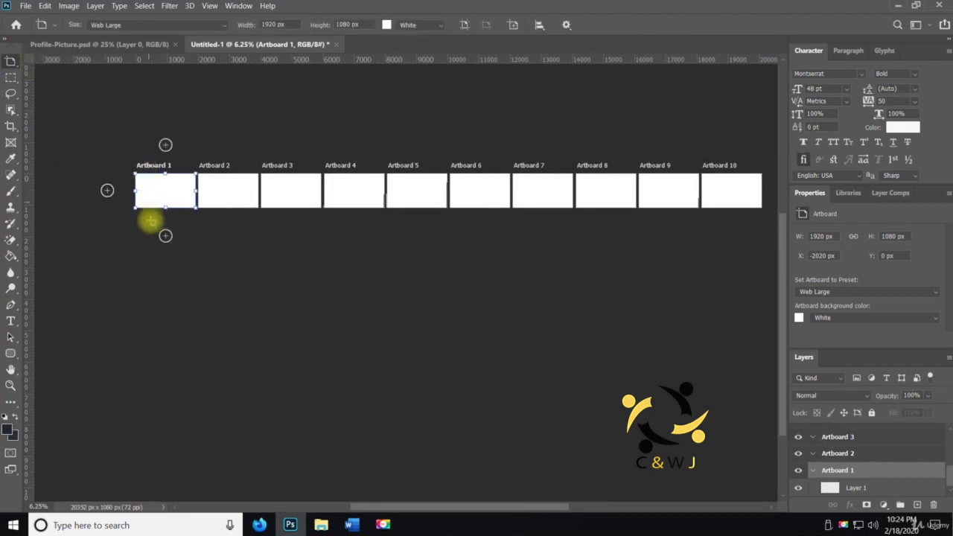
key(v)
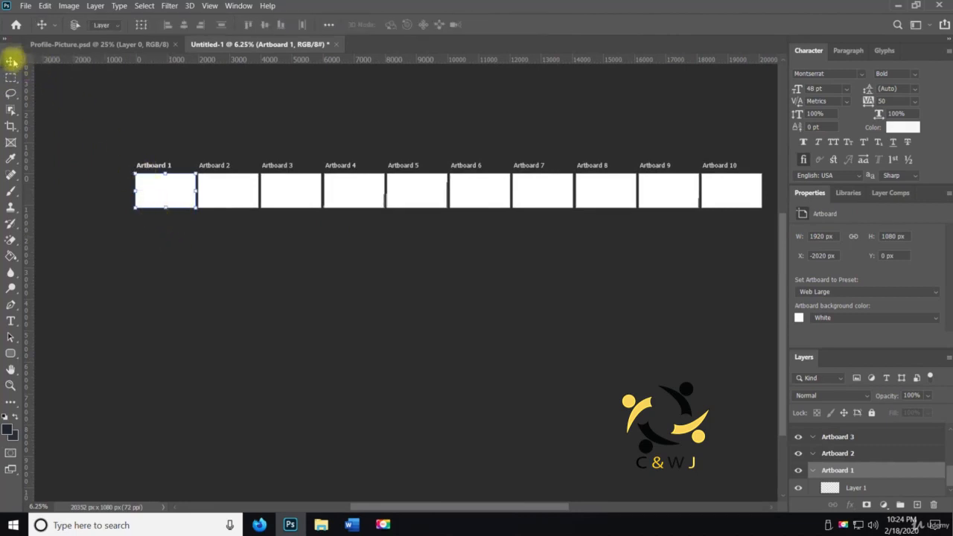
drag(13, 61, 69, 73)
click(166, 239)
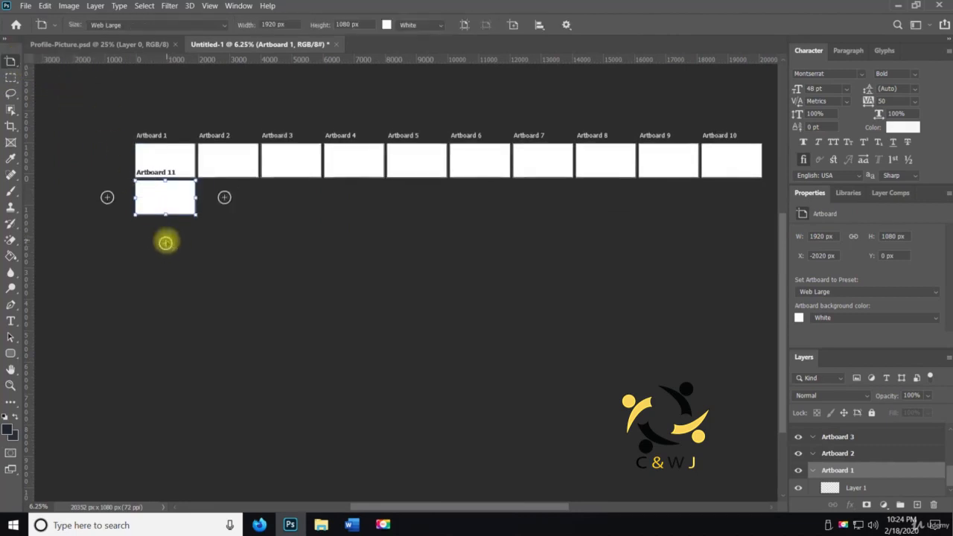
click(166, 238)
click(166, 238)
click(166, 239)
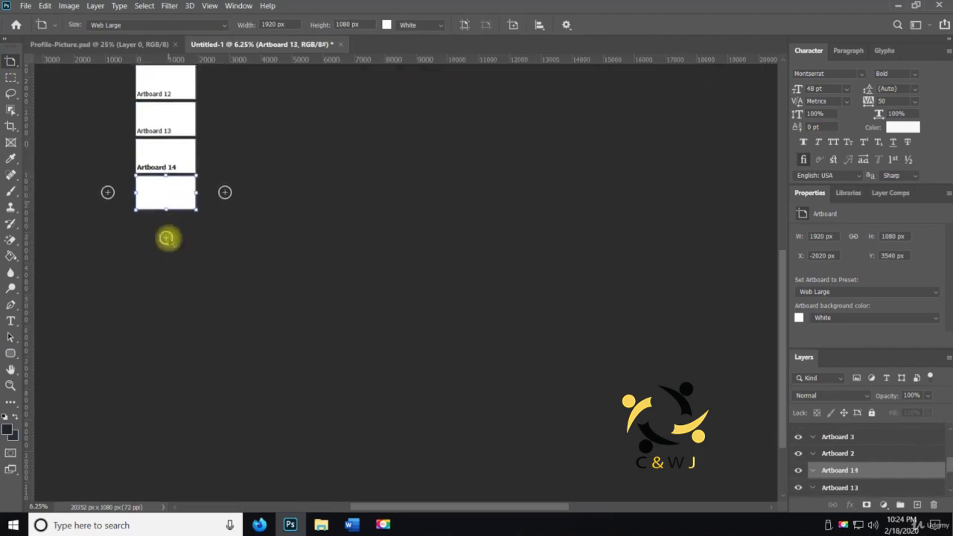
- Select Artboard 2, undo its accidental shift, and add six artboards in a column below it
scroll(226, 186, up, 3)
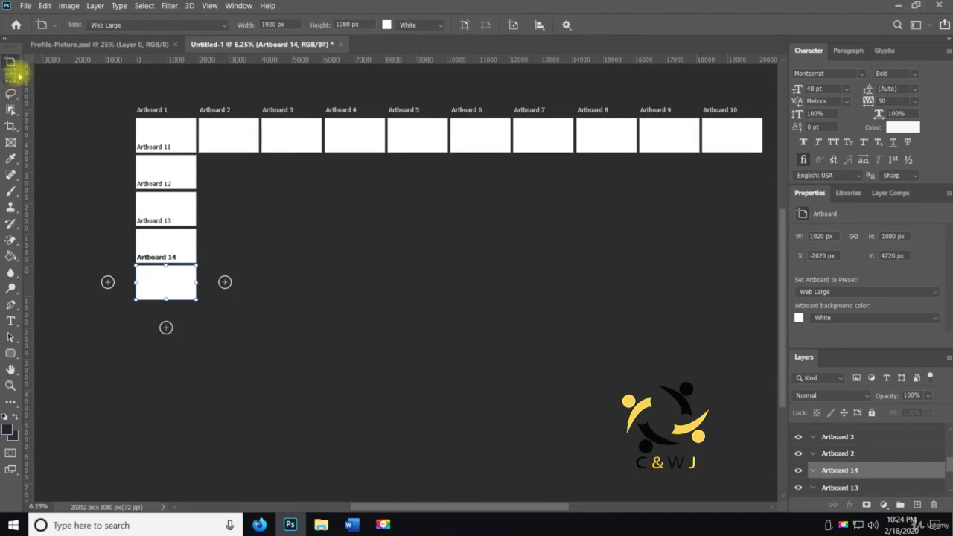
drag(198, 119, 218, 129)
key(ctrl+z)
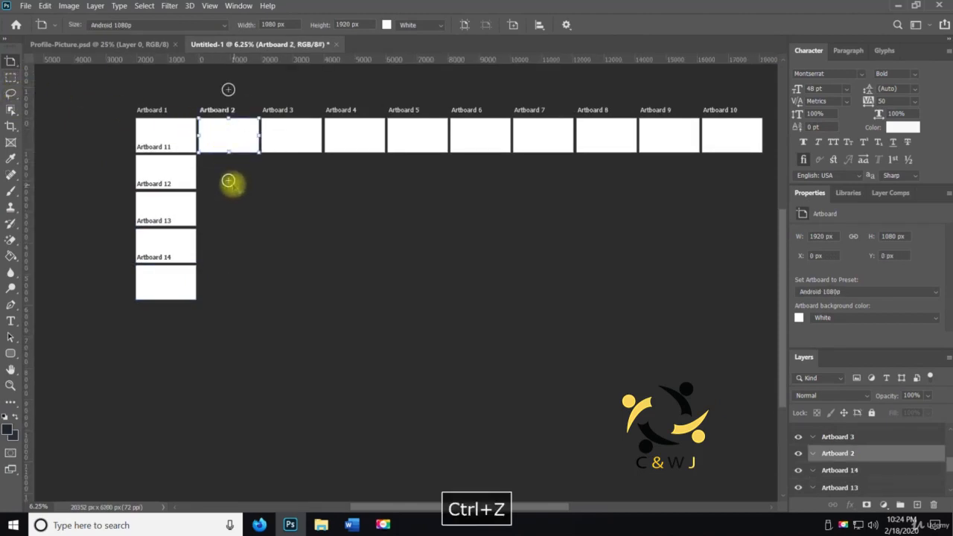
click(229, 181)
click(229, 182)
click(229, 183)
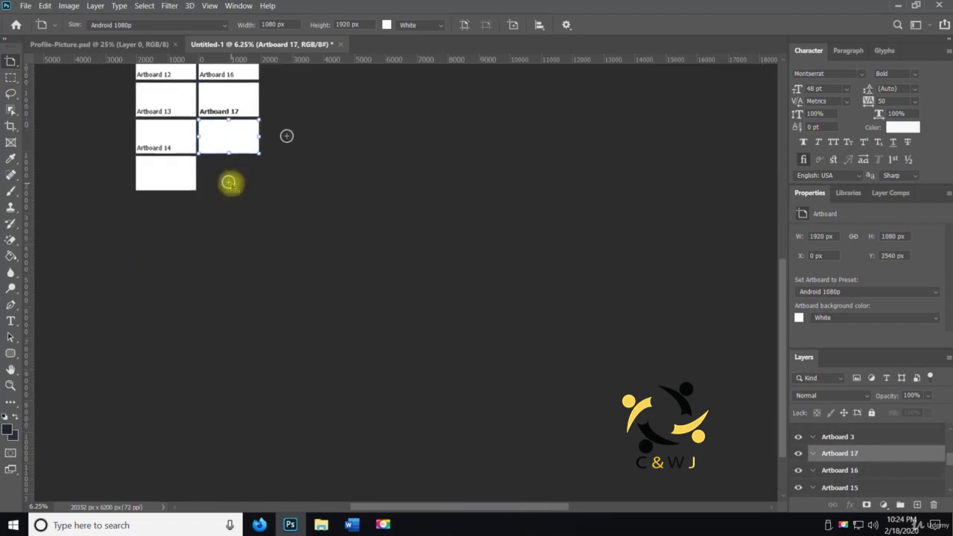
click(229, 183)
click(229, 183)
click(228, 182)
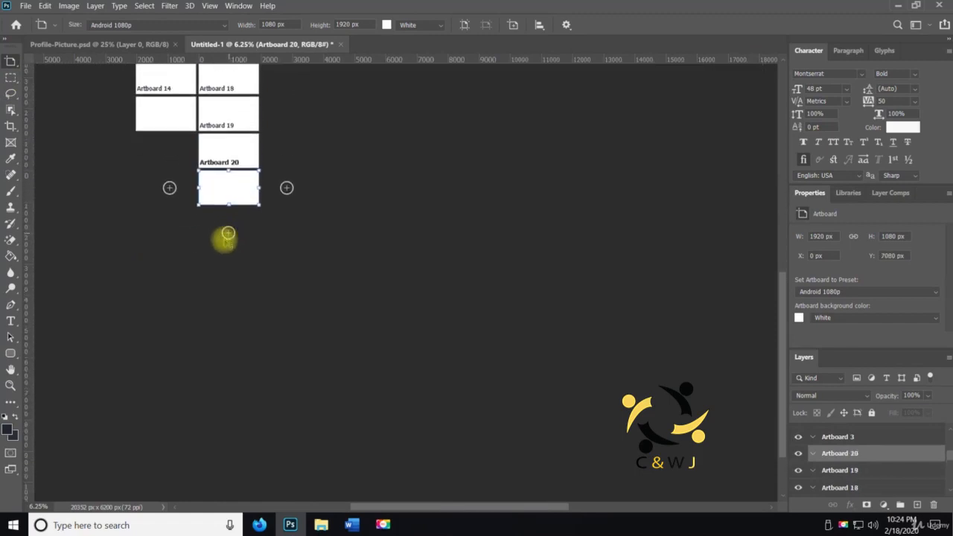
- Select Artboard 4 with the Artboard Tool, undo its accidental shift, and add two artboards in a column below it
scroll(224, 239, up, 5)
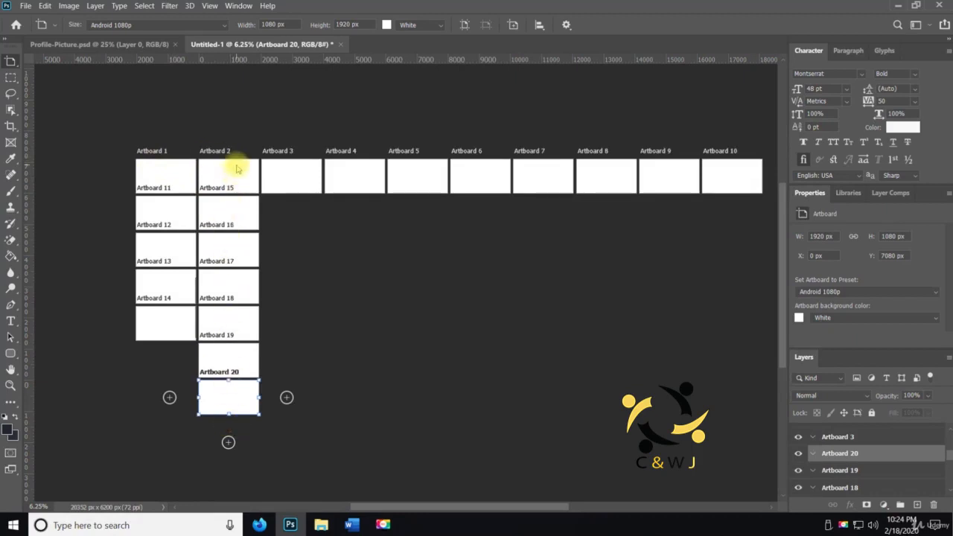
key(shift+v)
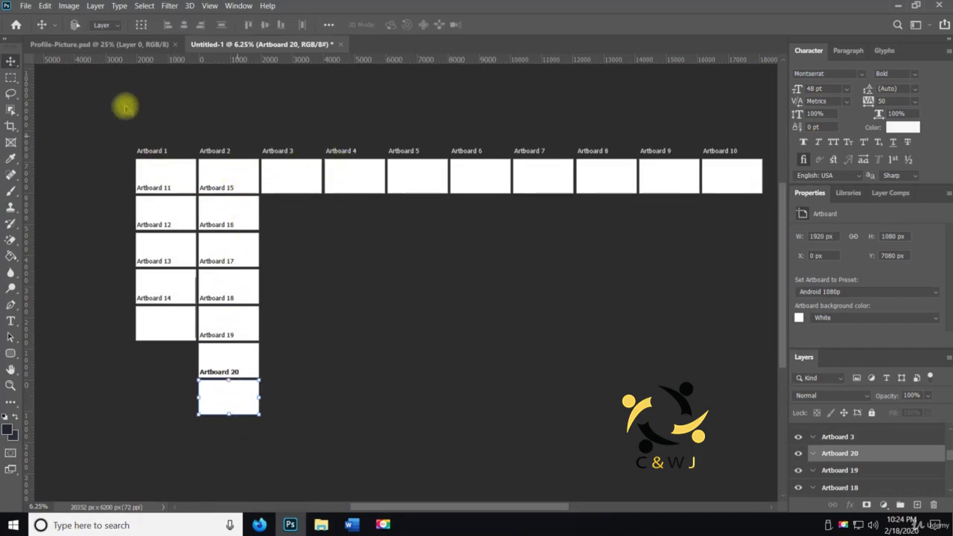
click(11, 62)
click(45, 74)
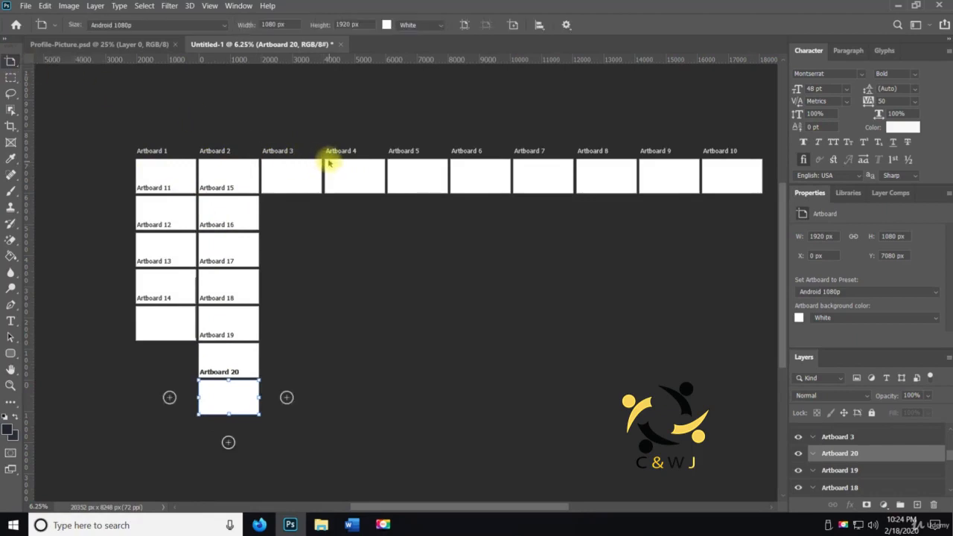
mouse_move(328, 160)
mouse_down()
mouse_move(340, 153)
mouse_move(350, 164)
mouse_move(340, 164)
mouse_up()
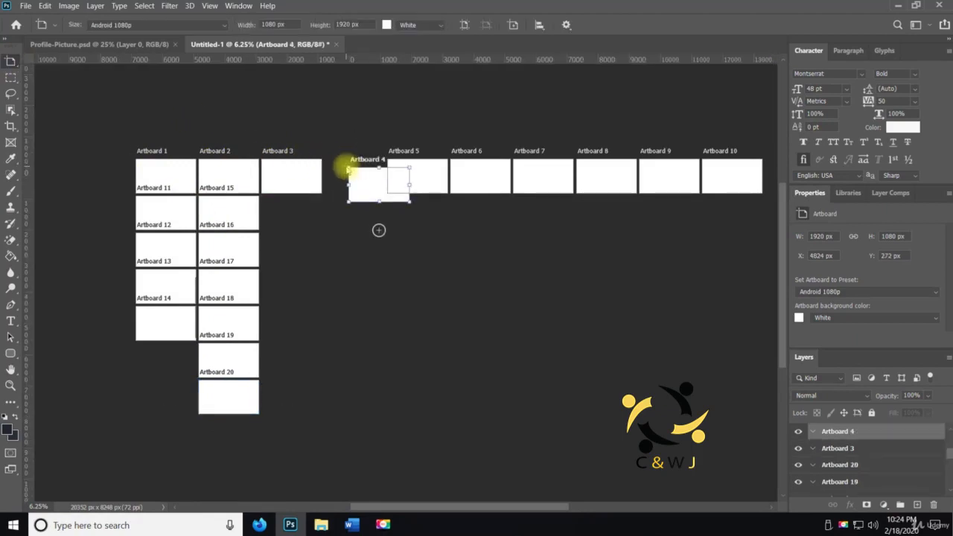
key(ctrl+z)
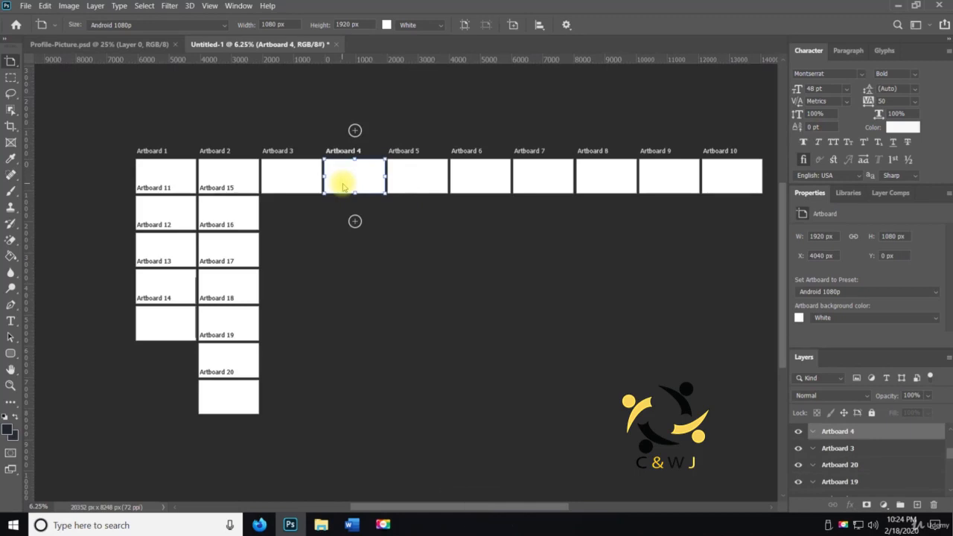
click(355, 221)
click(355, 221)
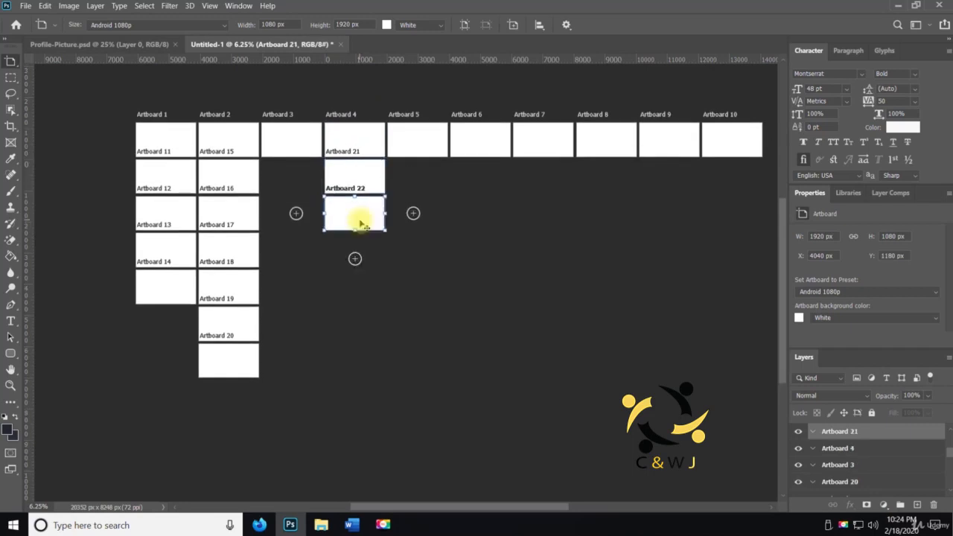
- Show the variants grouped under the Lasso Tool and return to the Move Tool
key(v)
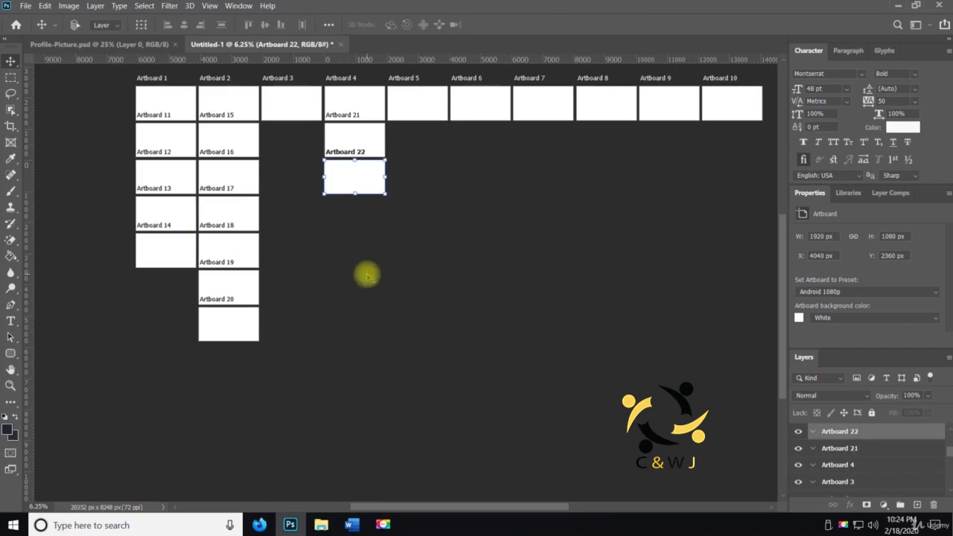
click(10, 93)
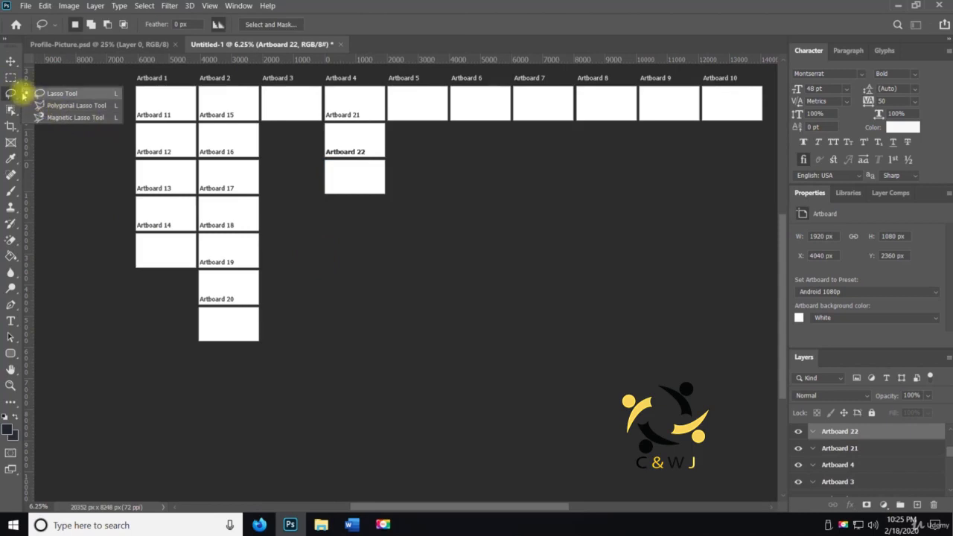
click(11, 60)
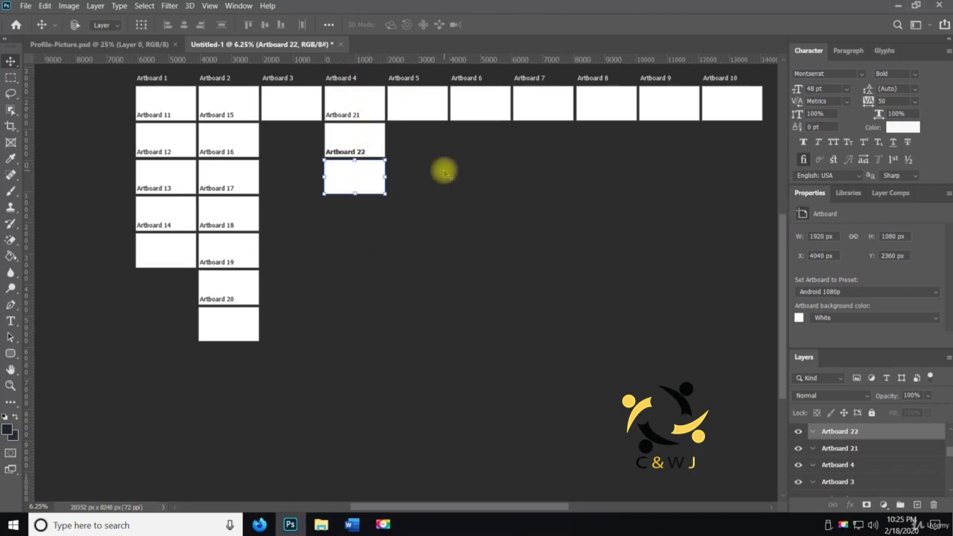
right_click(10, 61)
click(10, 61)
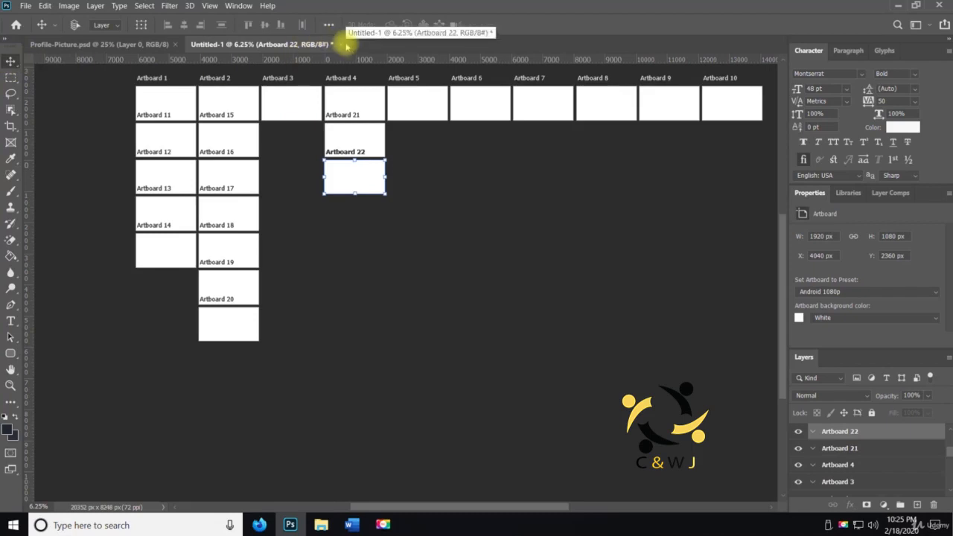
- Close the Untitled-1 artboard document without saving its changes
click(335, 45)
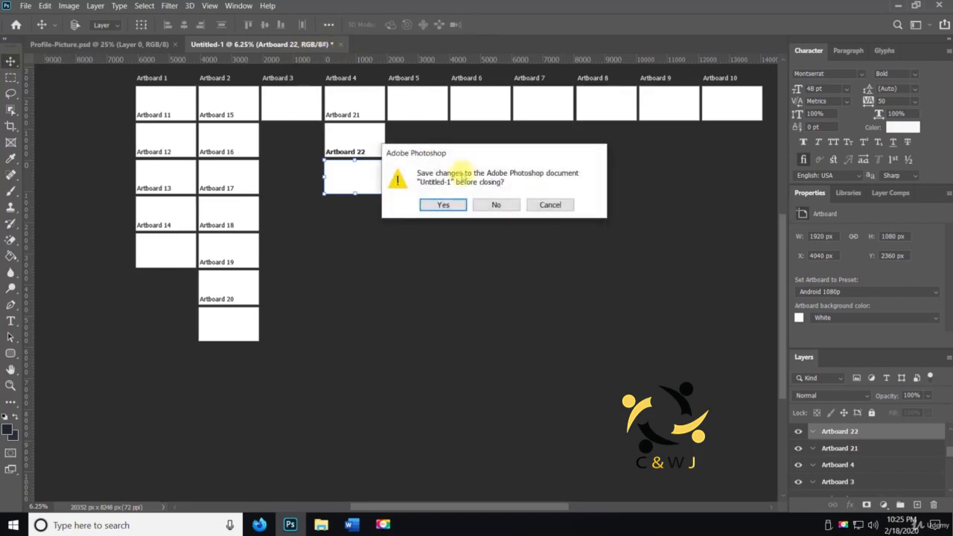
click(484, 206)
click(421, 240)
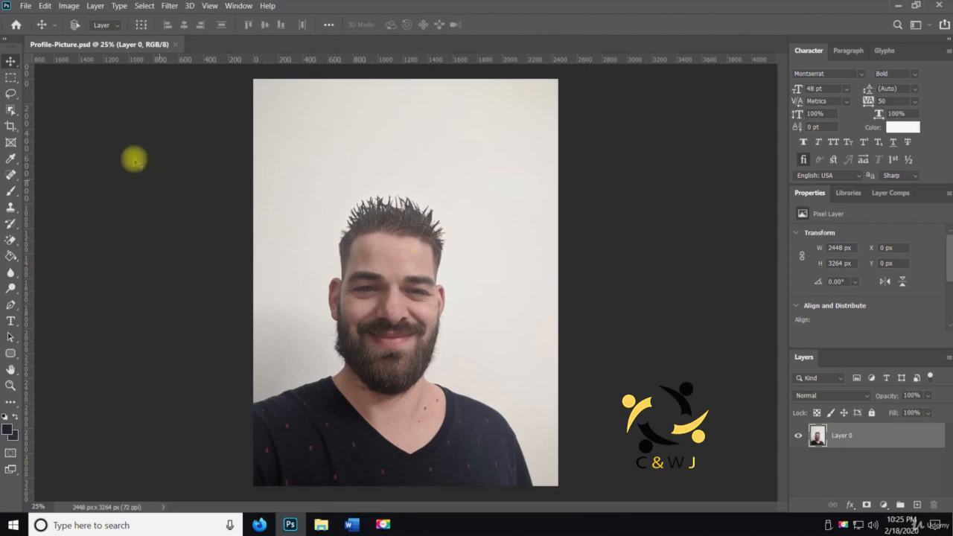
- Show the variants grouped under the Rectangular Marquee Tool and return to the Move Tool
drag(10, 77, 42, 89)
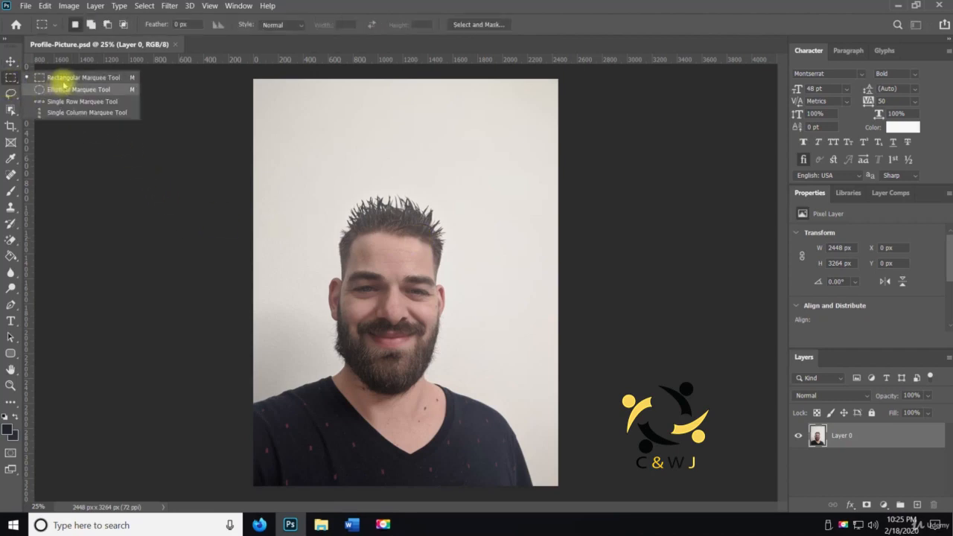
click(79, 134)
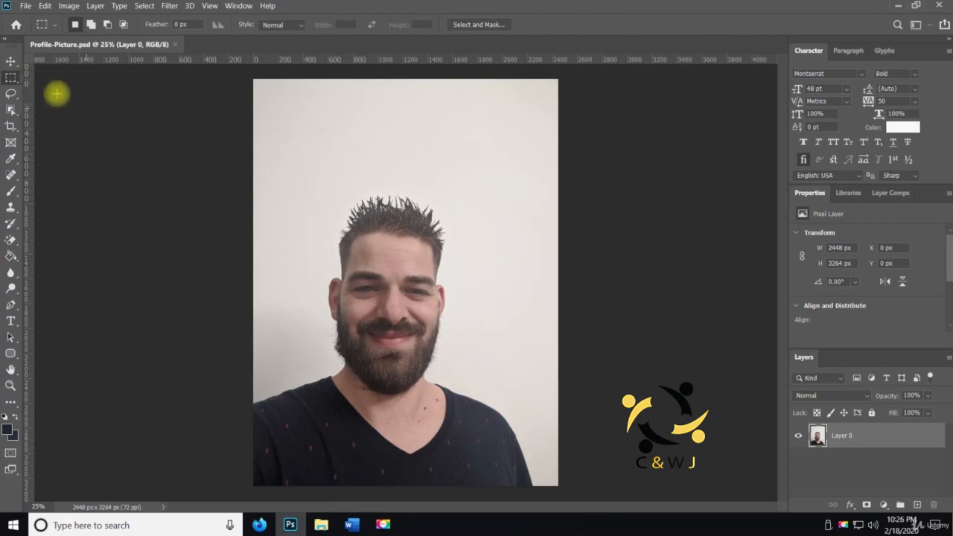
click(10, 63)
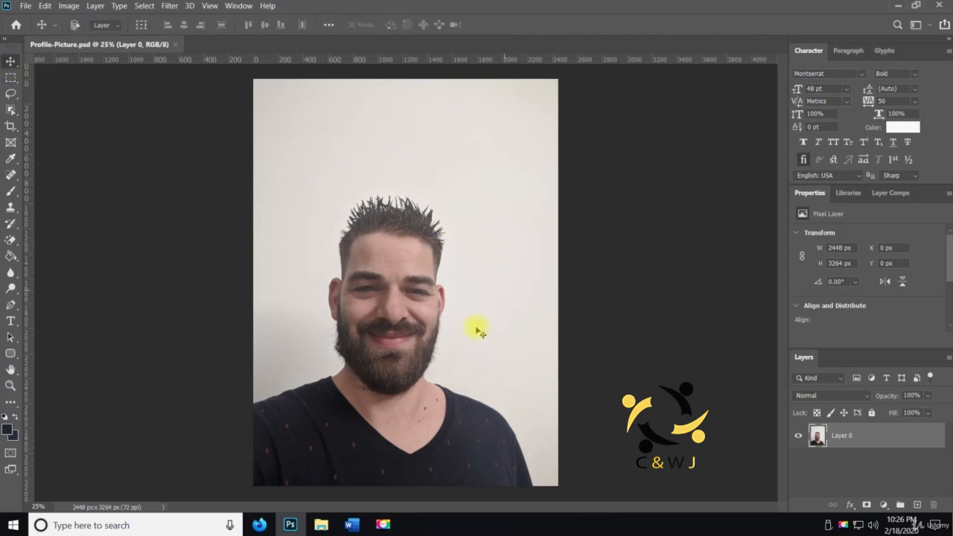